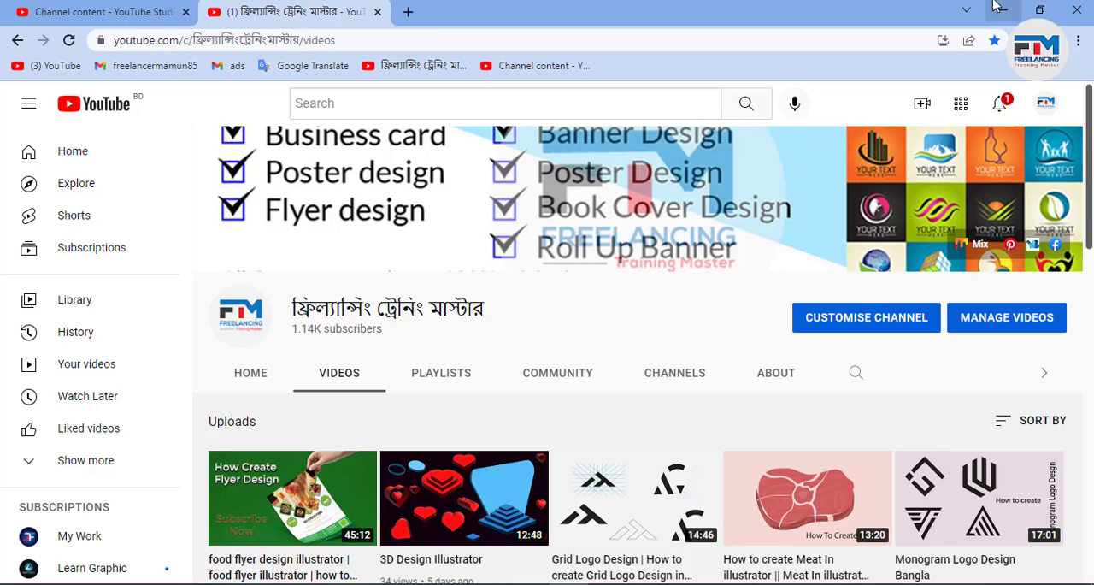
# Switch to ui.psd in Photoshop and group the white ring layer with the blue arc layer
pyautogui.click(998, 8)
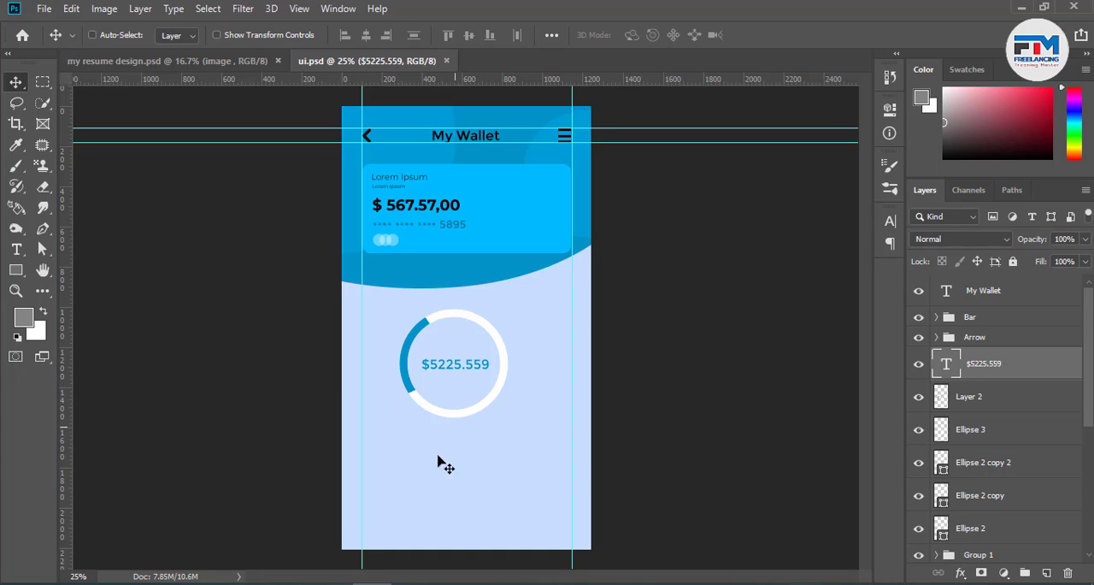
pyautogui.scroll(4, 435, 483)
pyautogui.scroll(-3, 502, 402)
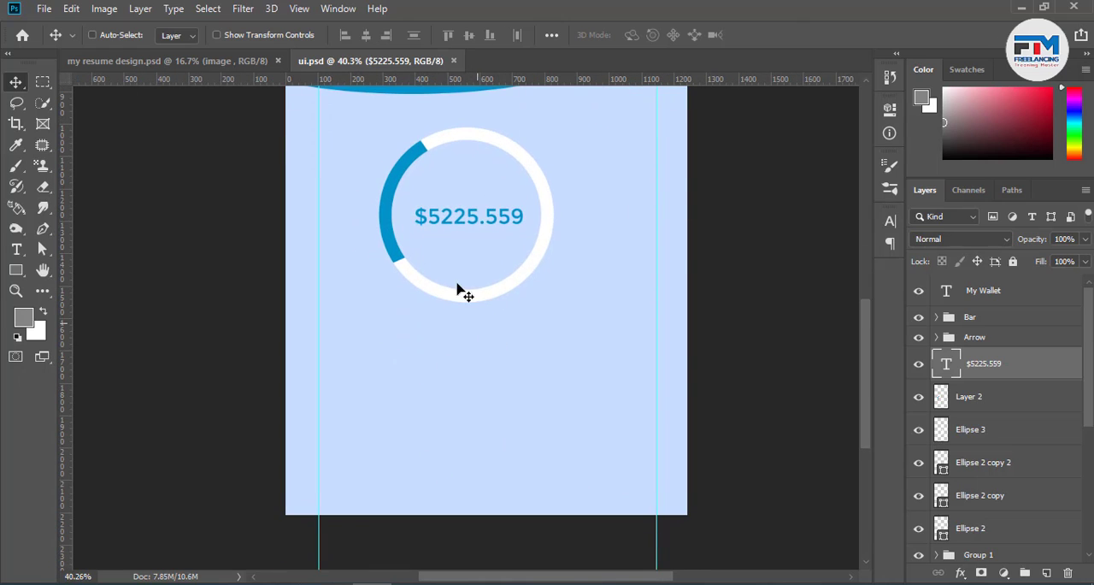
pyautogui.click(398, 258)
pyautogui.keyDown('shift'); pyautogui.click(399, 259); pyautogui.keyUp('shift')
pyautogui.hotkey('ctrl', 'g')
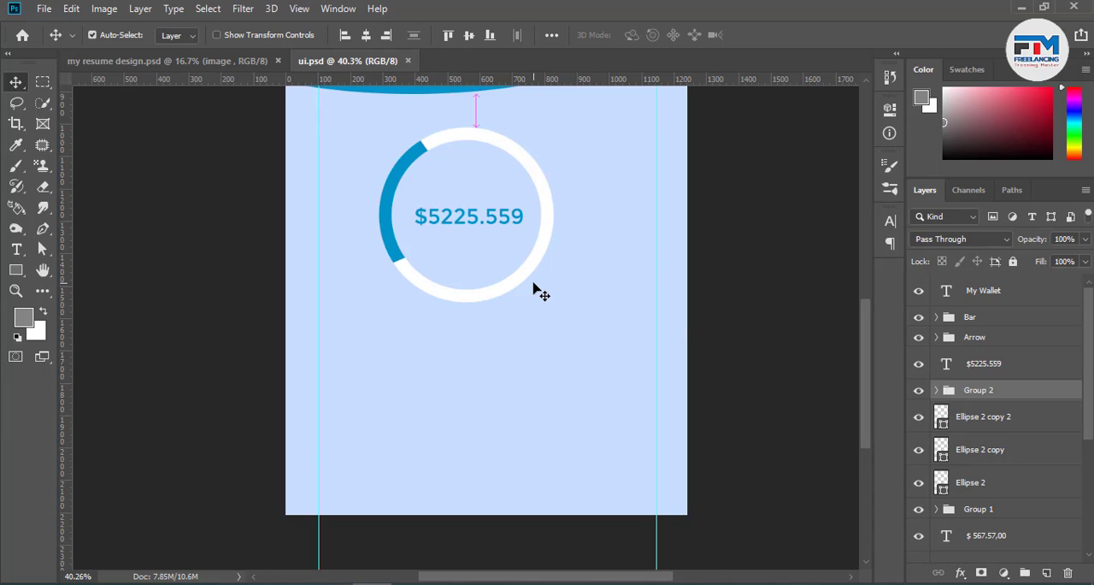
# Center the ring group and the $5225.559 text horizontally on the canvas, and clear the selection
pyautogui.keyDown('ctrl'); pyautogui.click(992, 377); pyautogui.keyUp('ctrl')
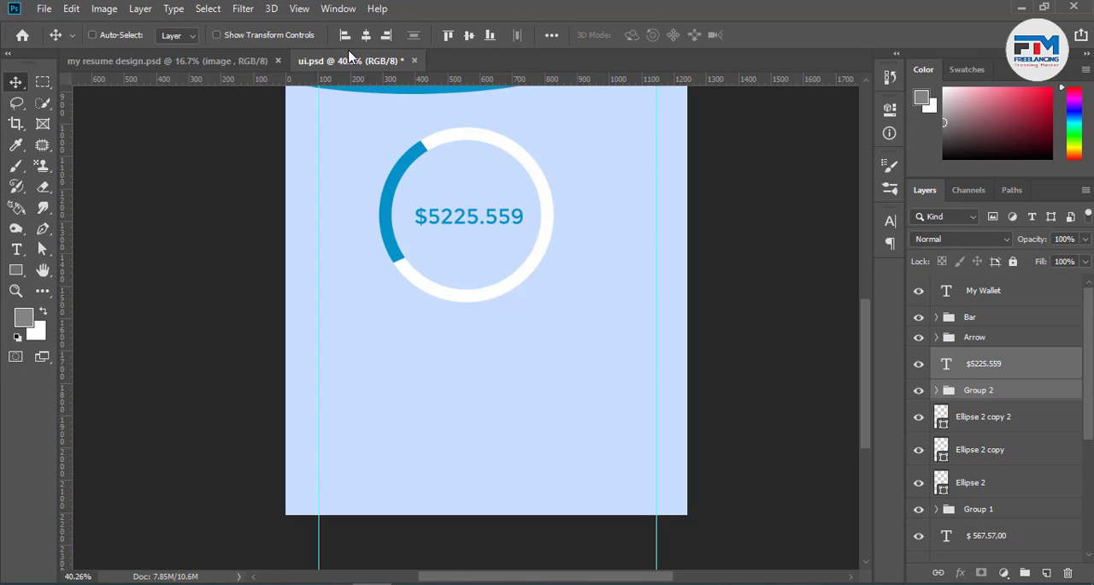
pyautogui.hotkey('ctrl', 'a')
pyautogui.click(366, 35)
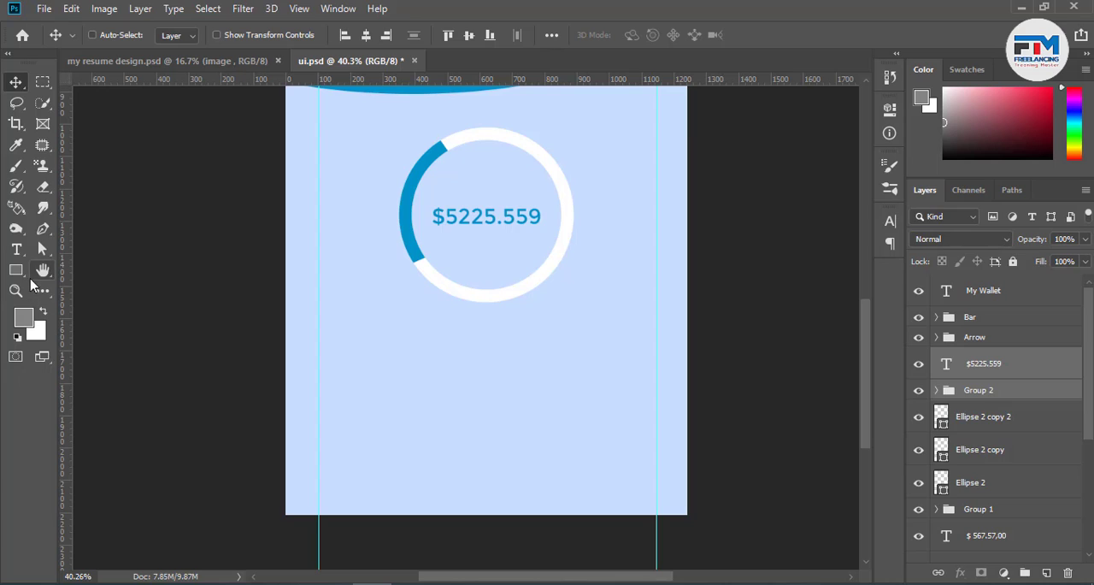
pyautogui.hotkey('ctrl', 'd')
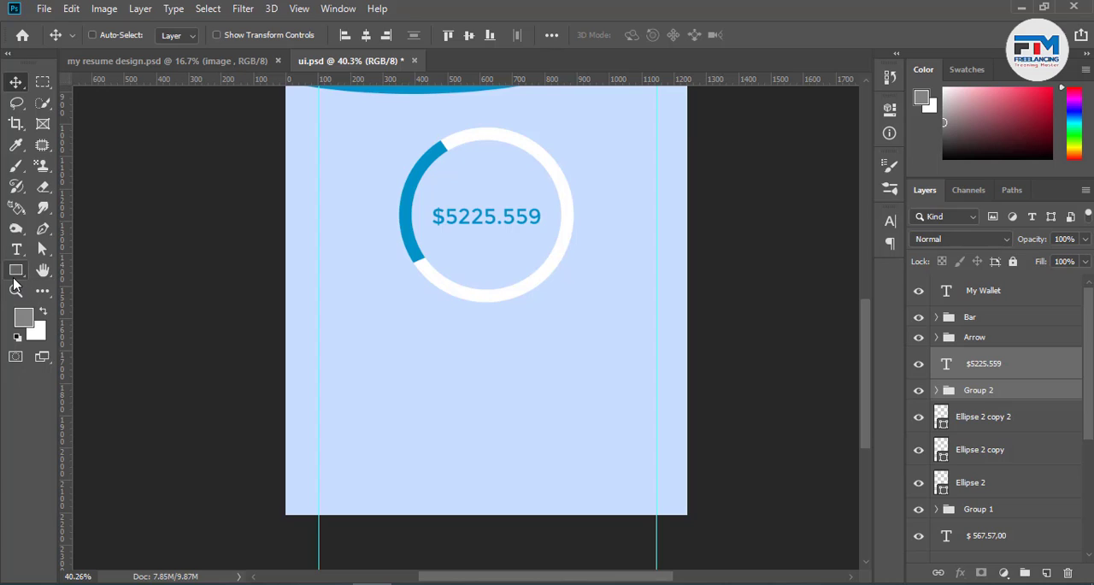
# Draw a closed Pen tool wave shape about 1351 × 427 px along the canvas bottom, with a narrow central peak and a right hill
pyautogui.click(43, 231)
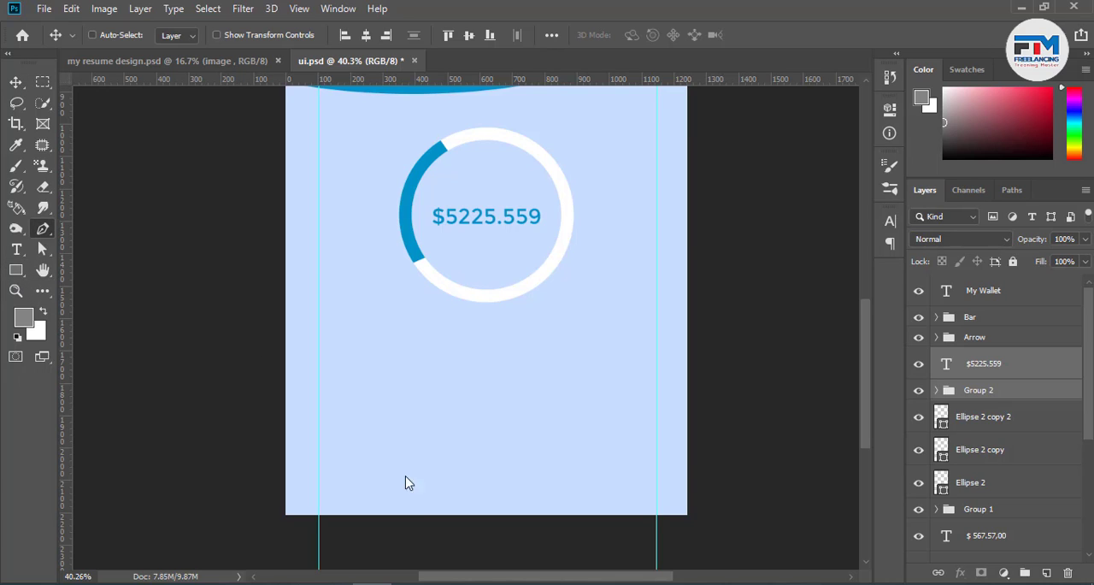
pyautogui.click(280, 509)
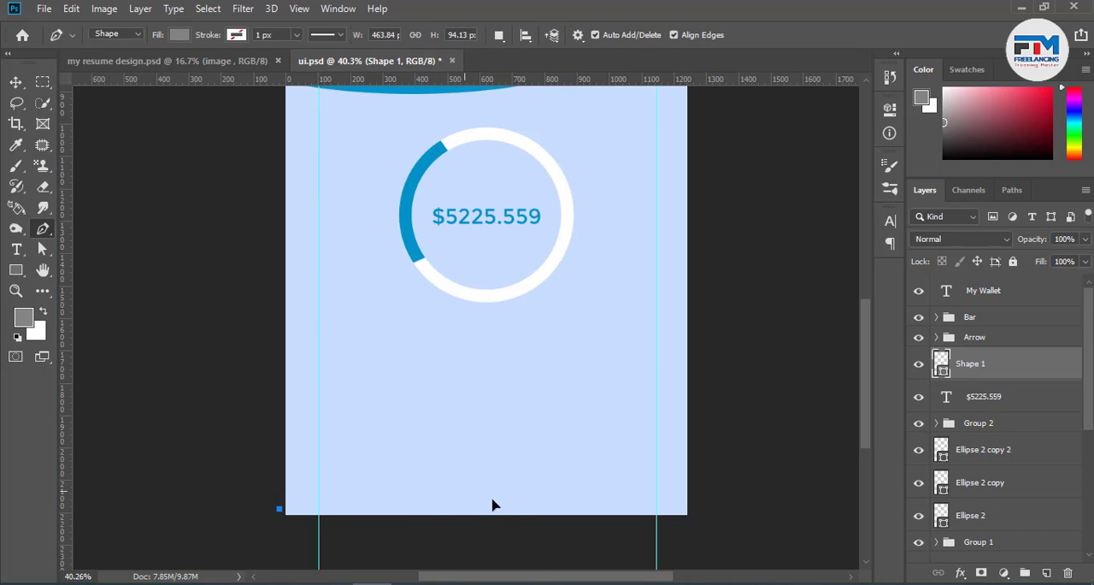
pyautogui.moveTo(430, 478); pyautogui.dragTo(533, 489)
pyautogui.keyDown('alt'); pyautogui.click(429, 477); pyautogui.keyUp('alt')
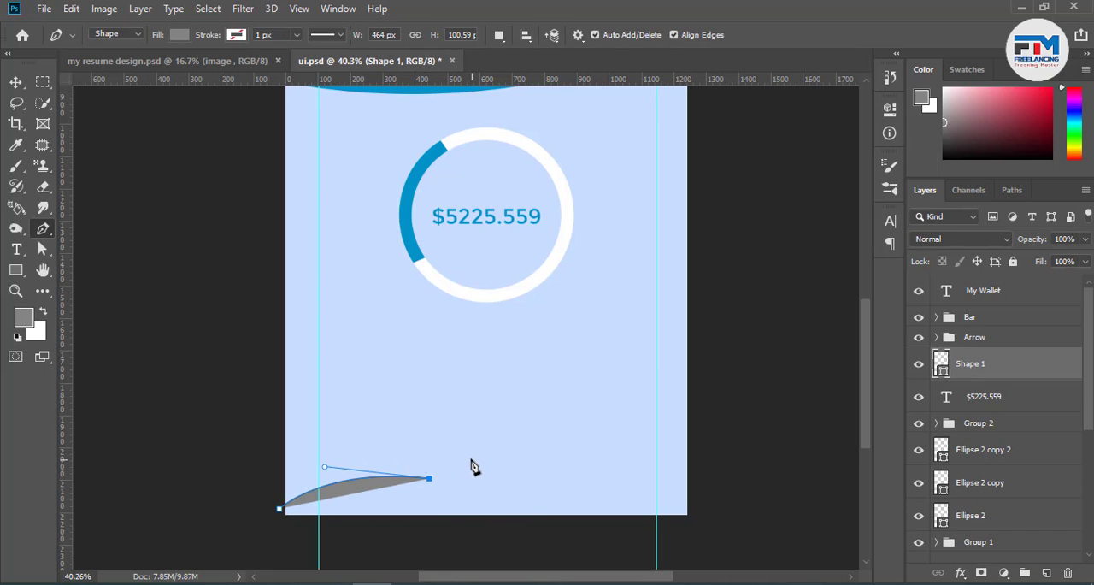
pyautogui.moveTo(453, 423); pyautogui.dragTo(453, 367)
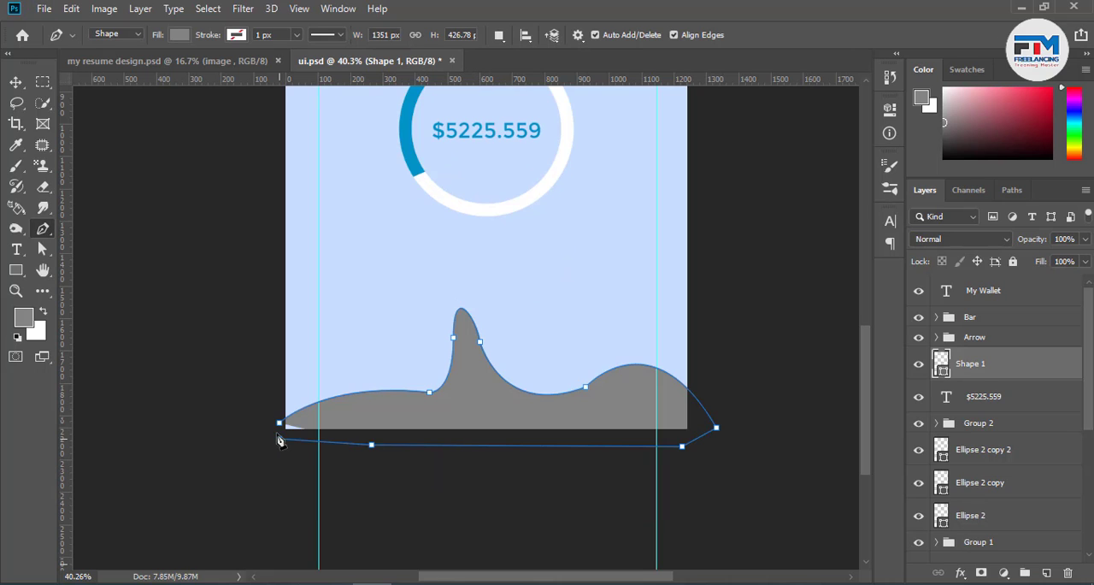
pyautogui.click(279, 438)
# Fill the wave shape with blue 0093c9 sampled from the arc of the ring
pyautogui.click(16, 82)
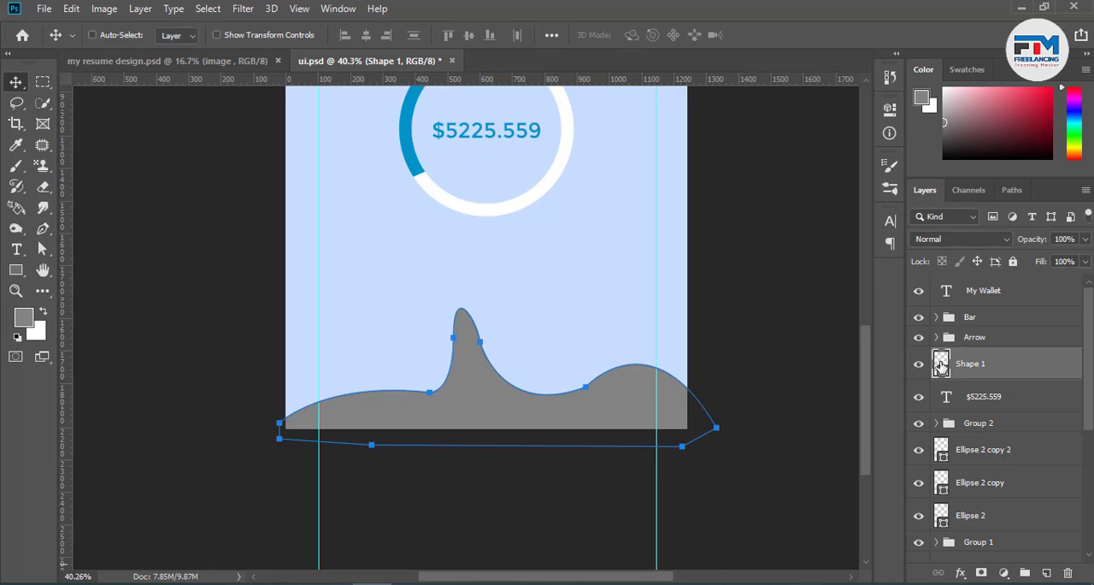
pyautogui.doubleClick(940, 366)
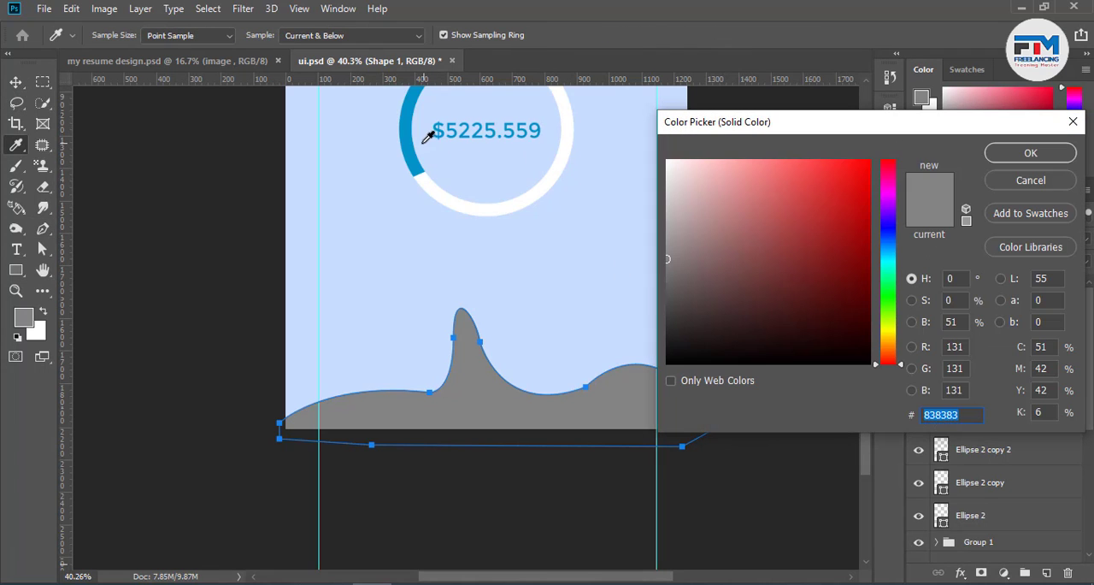
pyautogui.click(413, 130)
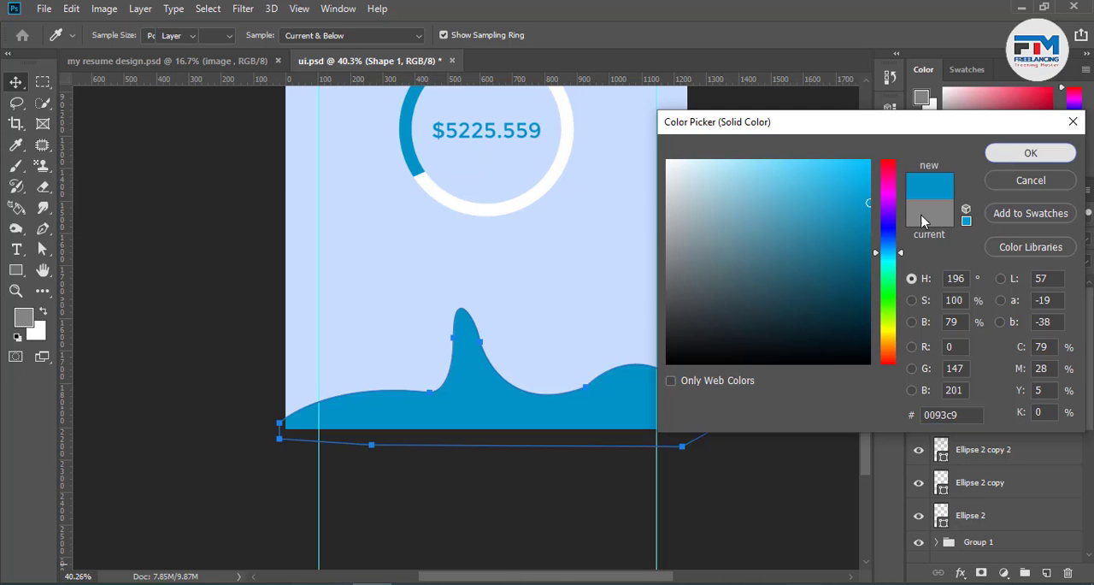
pyautogui.click(1031, 152)
# Smooth the curve at the left foot of the wave's peak by extending its anchor's direction handle
pyautogui.scroll(10, 410, 419)
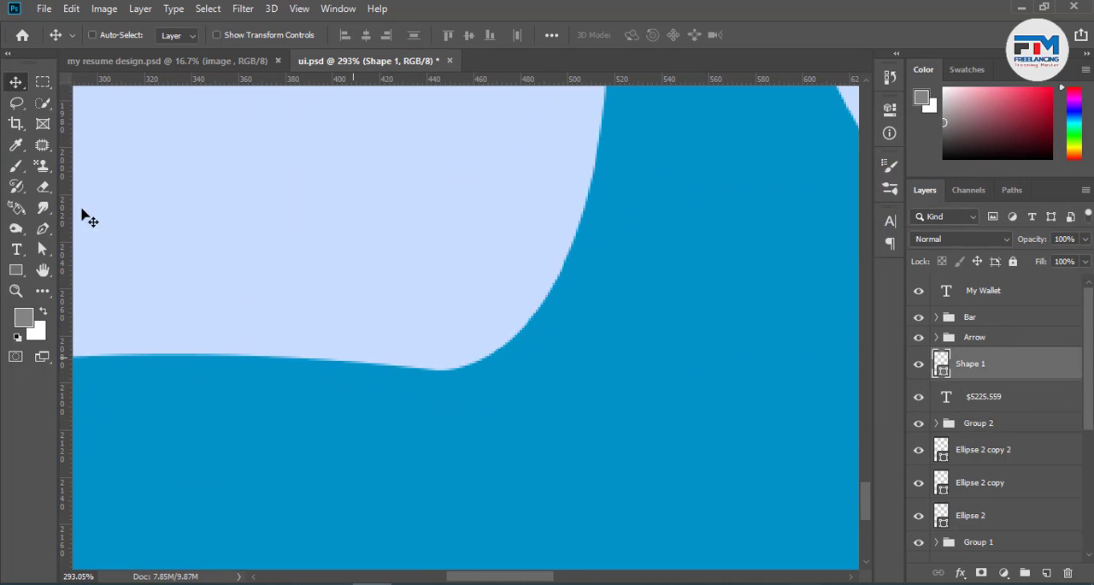
pyautogui.click(43, 249)
pyautogui.click(443, 376)
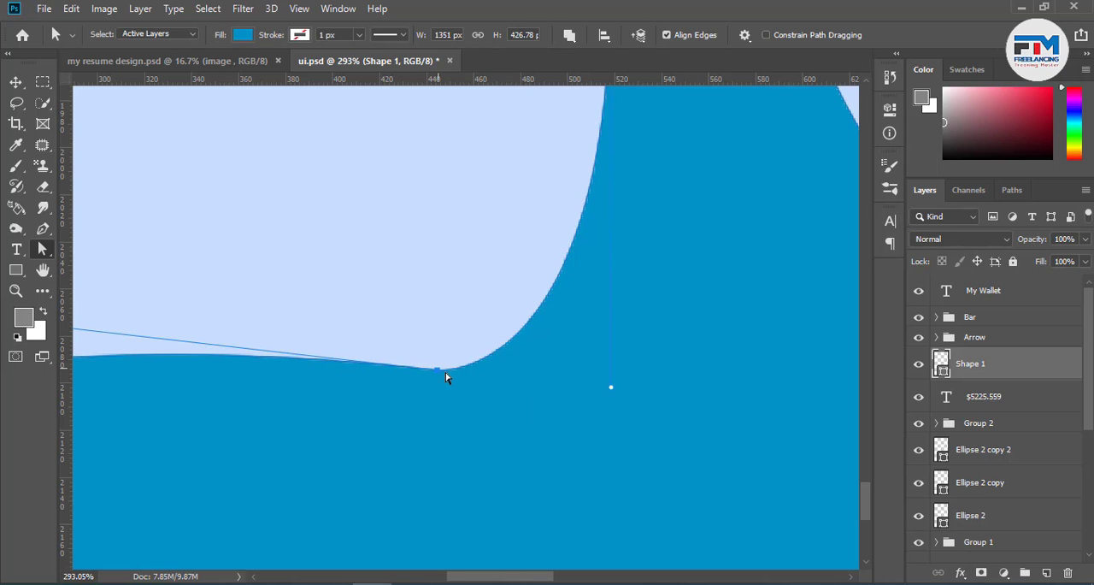
pyautogui.moveTo(612, 394); pyautogui.dragTo(630, 406)
pyautogui.scroll(-3, 363, 434)
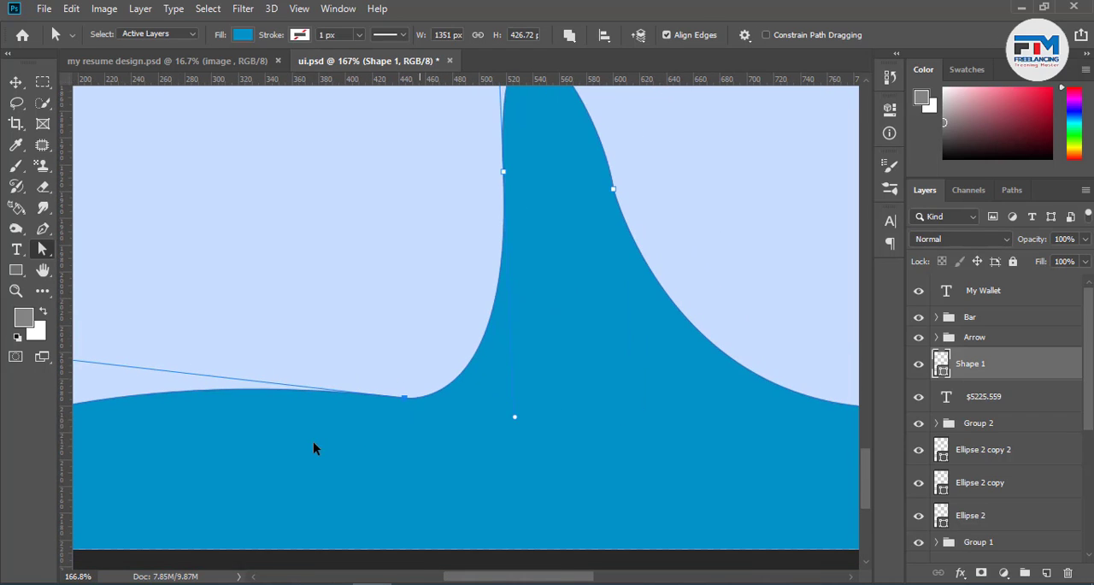
# Narrow and lower the wave's central peak by repositioning its side anchors and handles, making the shape about 372 px high
pyautogui.moveTo(503, 176); pyautogui.dragTo(540, 196)
pyautogui.scroll(1, 642, 239)
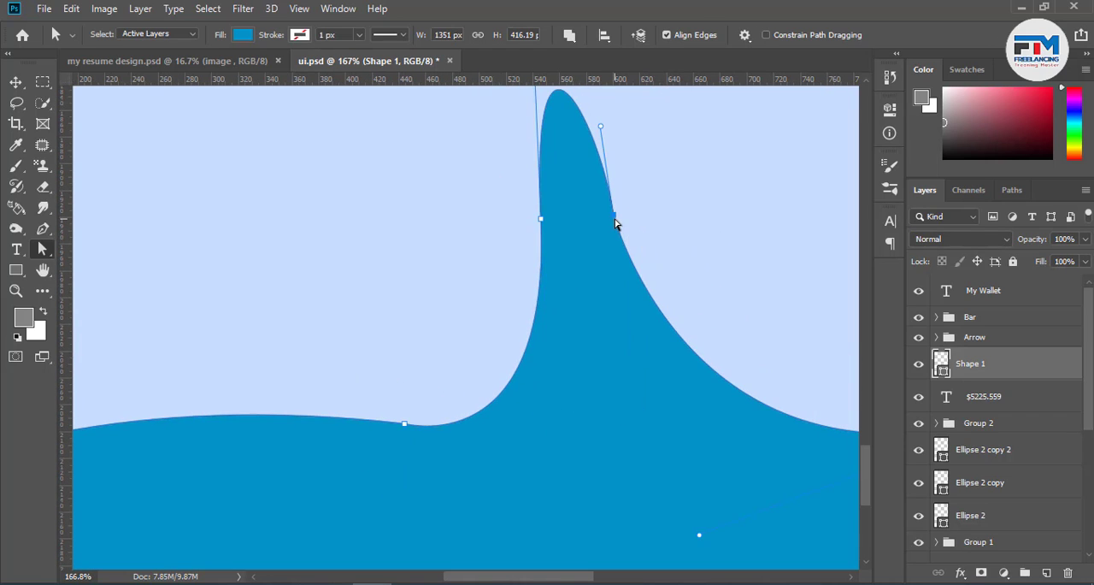
pyautogui.moveTo(615, 223); pyautogui.dragTo(610, 241)
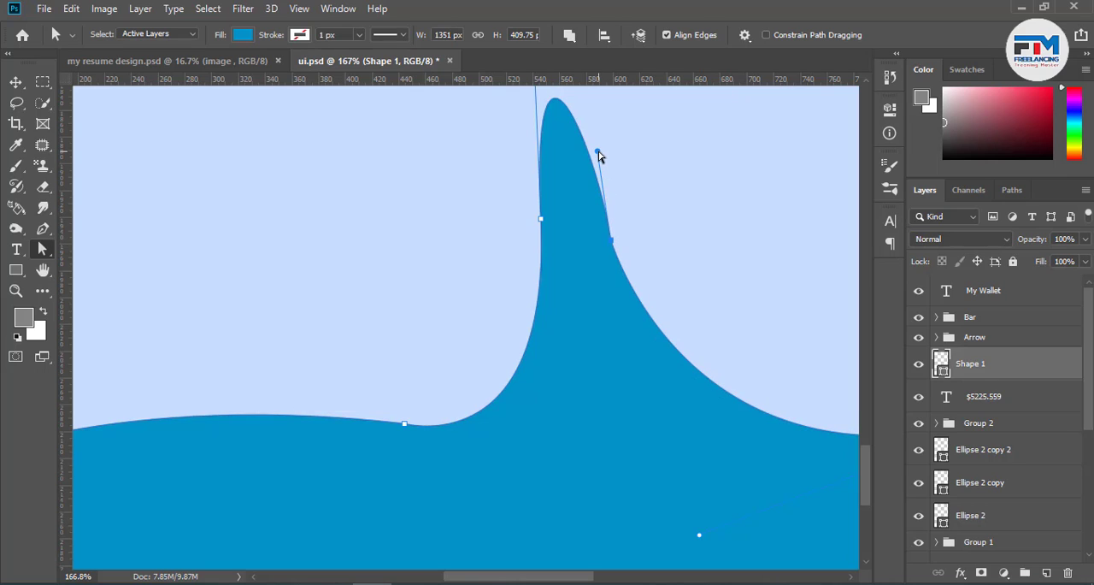
pyautogui.moveTo(598, 151); pyautogui.dragTo(612, 131)
pyautogui.moveTo(698, 540); pyautogui.dragTo(633, 487)
pyautogui.scroll(-4, 467, 421)
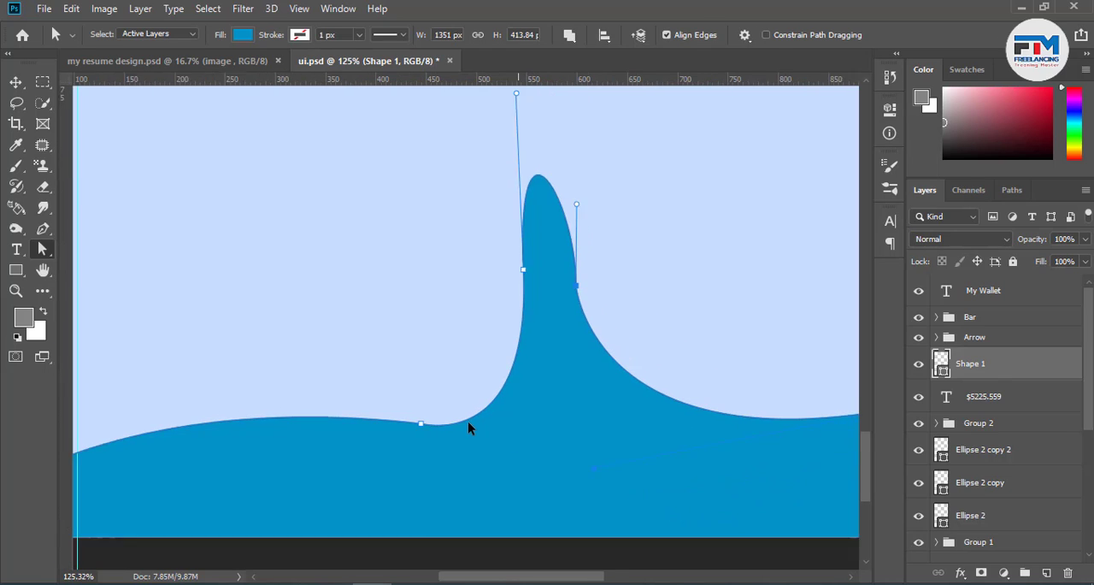
pyautogui.moveTo(511, 127); pyautogui.dragTo(557, 219)
pyautogui.scroll(-3, 579, 360)
pyautogui.scroll(-1, 579, 359)
pyautogui.scroll(1, 769, 386)
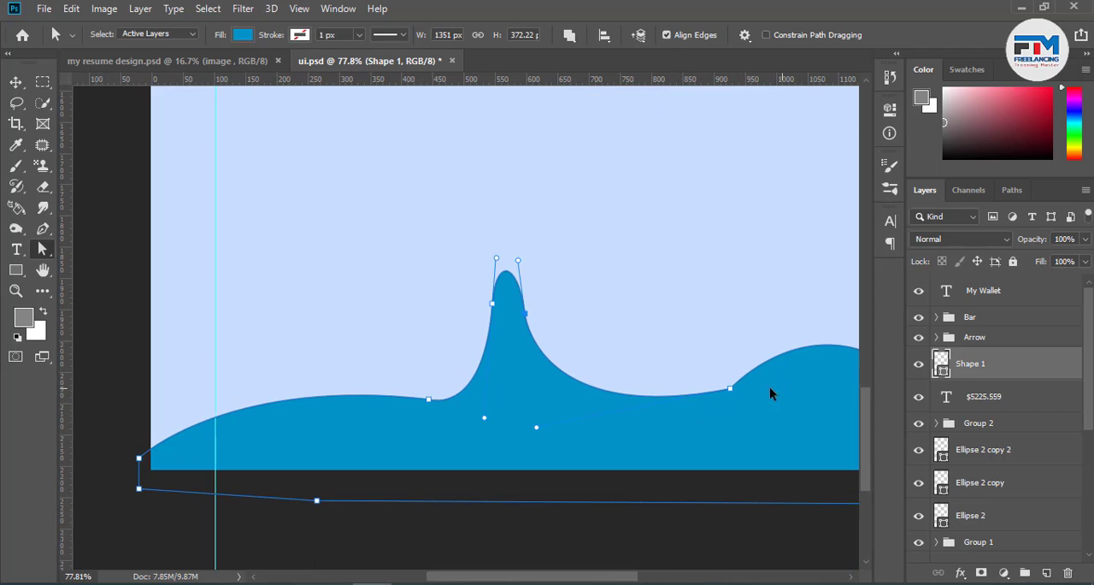
# Flatten the right hill of the wave by shortening the curve handle of its far-right anchor
pyautogui.scroll(-1, 378, 409)
pyautogui.scroll(1, 745, 313)
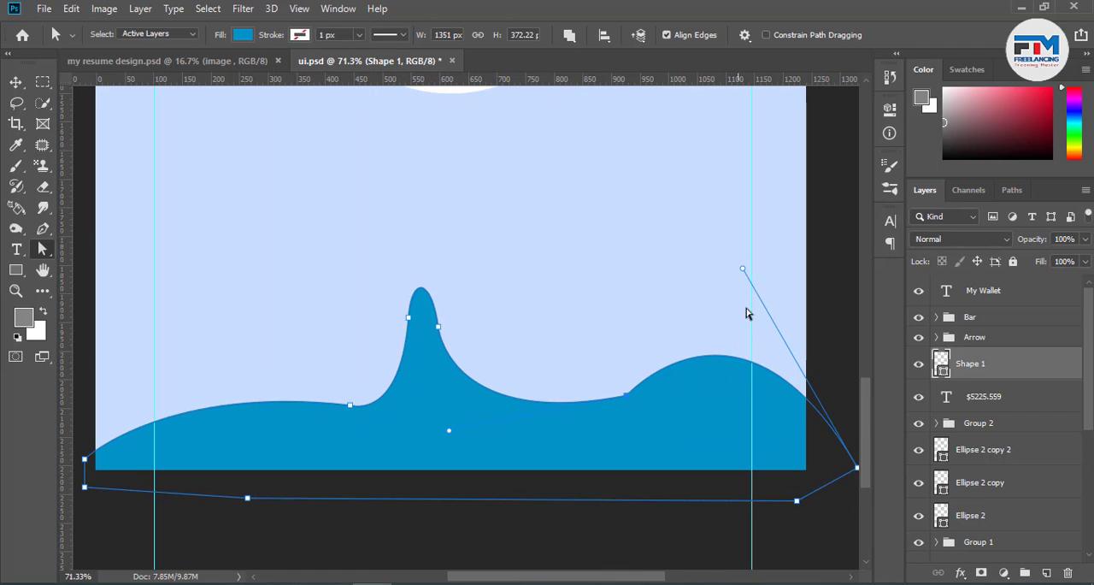
pyautogui.moveTo(742, 269); pyautogui.dragTo(785, 325)
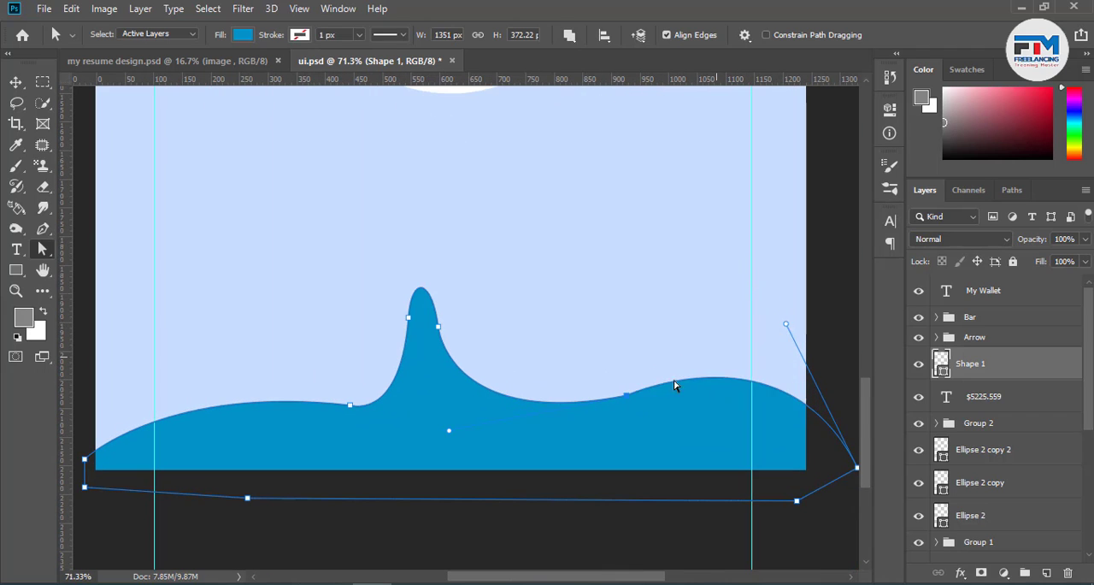
pyautogui.scroll(-1, 676, 410)
pyautogui.click(16, 82)
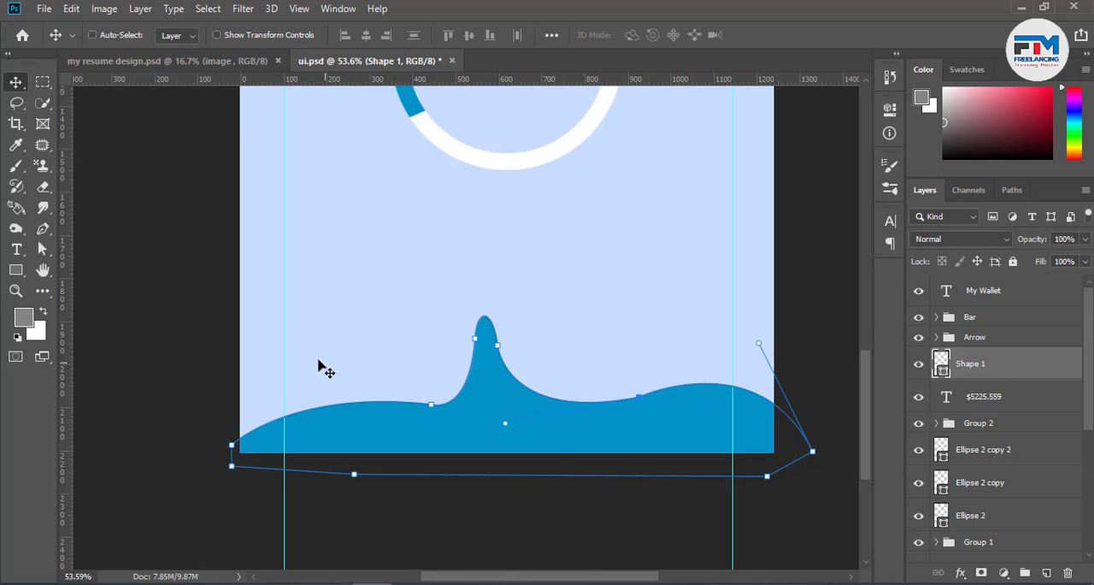
pyautogui.click(323, 369)
pyautogui.moveTo(399, 441); pyautogui.dragTo(197, 437)
pyautogui.moveTo(262, 428); pyautogui.dragTo(166, 417)
pyautogui.hotkey('ctrl', 'z')
pyautogui.moveTo(232, 419); pyautogui.dragTo(163, 432)
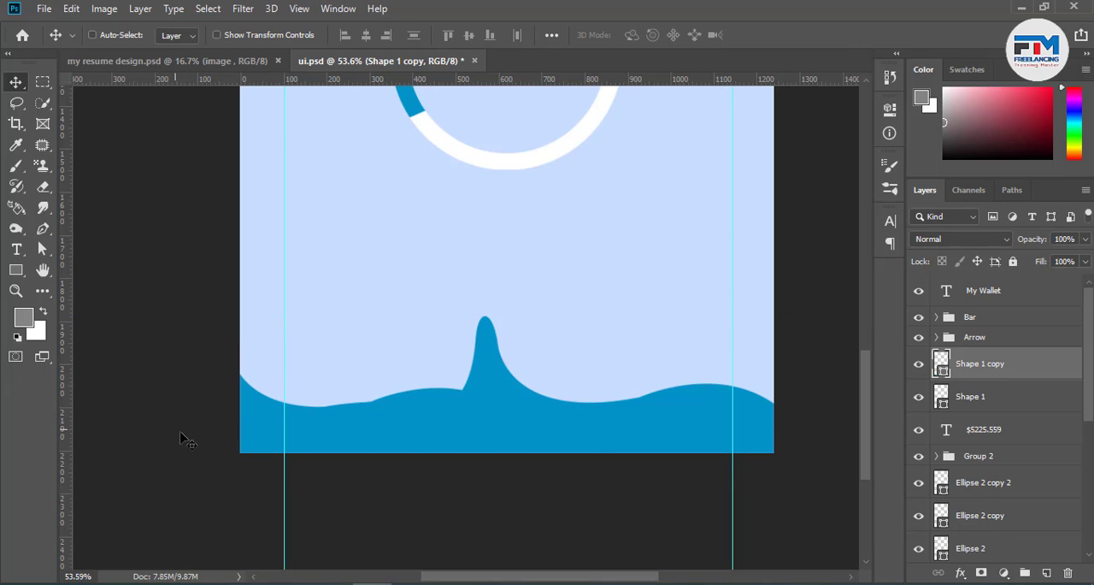
pyautogui.moveTo(983, 378); pyautogui.dragTo(981, 402)
pyautogui.click(1086, 239)
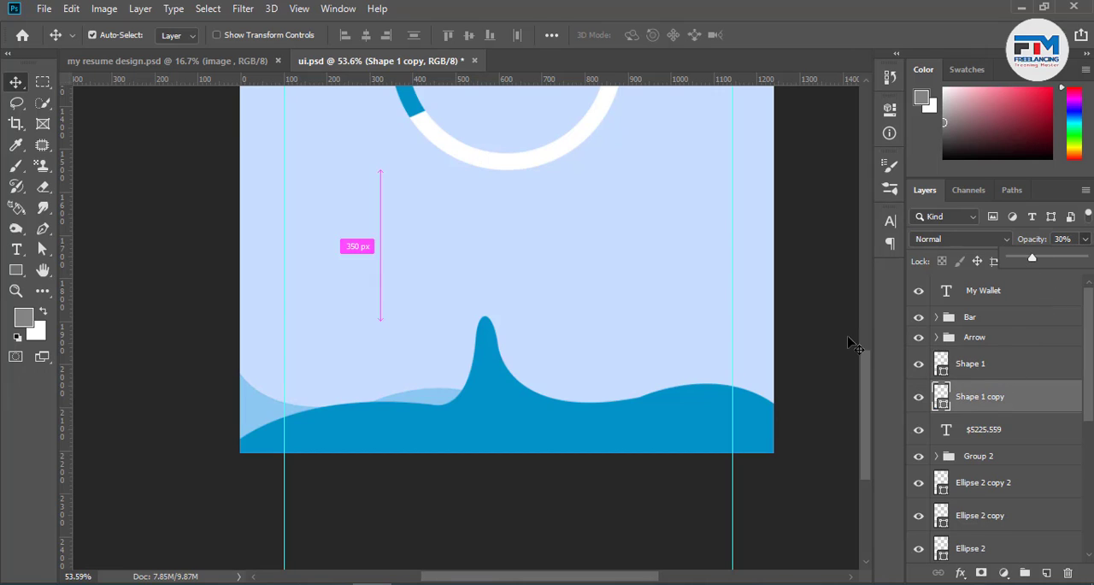
pyautogui.hotkey('ctrl', 'z')
pyautogui.hotkey('ctrl', 'z')
pyautogui.hotkey('ctrl', 'z')
pyautogui.press('Delete')
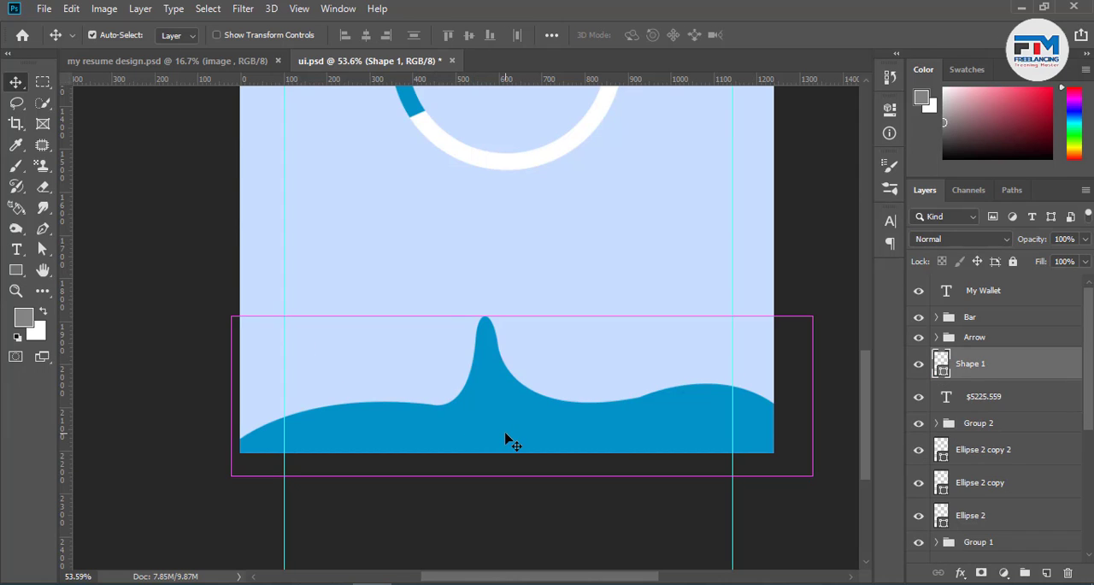
# Draw the upper edge of a second shape with the Pen tool, curving in waves across the first wave from left to right
pyautogui.click(43, 228)
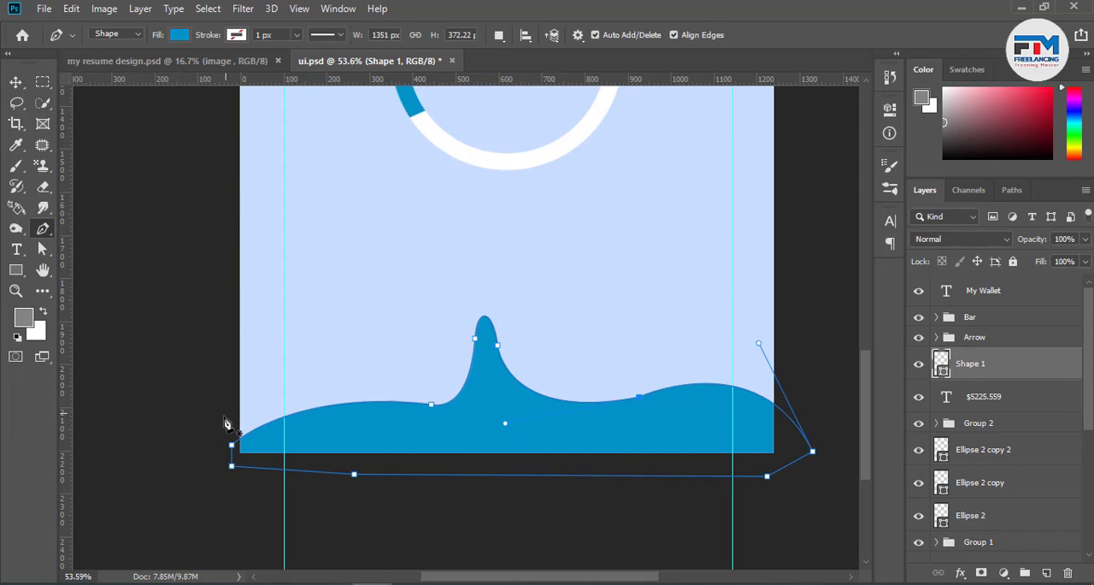
pyautogui.click(199, 404)
pyautogui.moveTo(338, 396); pyautogui.dragTo(425, 422)
pyautogui.moveTo(440, 387); pyautogui.dragTo(470, 347)
pyautogui.moveTo(610, 399); pyautogui.dragTo(733, 468)
pyautogui.keyDown('alt'); pyautogui.click(612, 399); pyautogui.keyUp('alt')
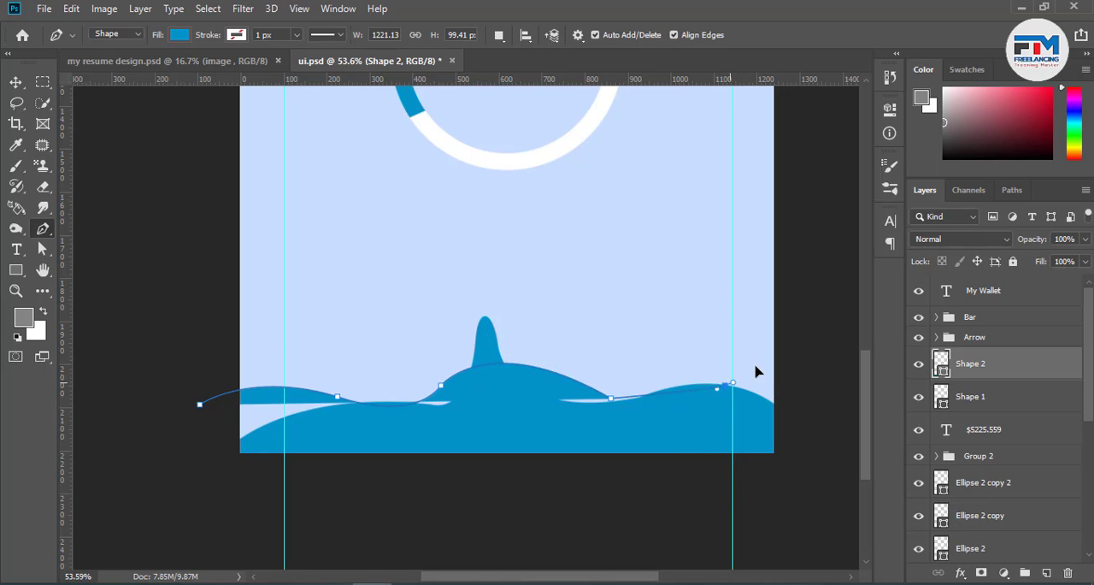
pyautogui.moveTo(725, 386); pyautogui.dragTo(768, 348)
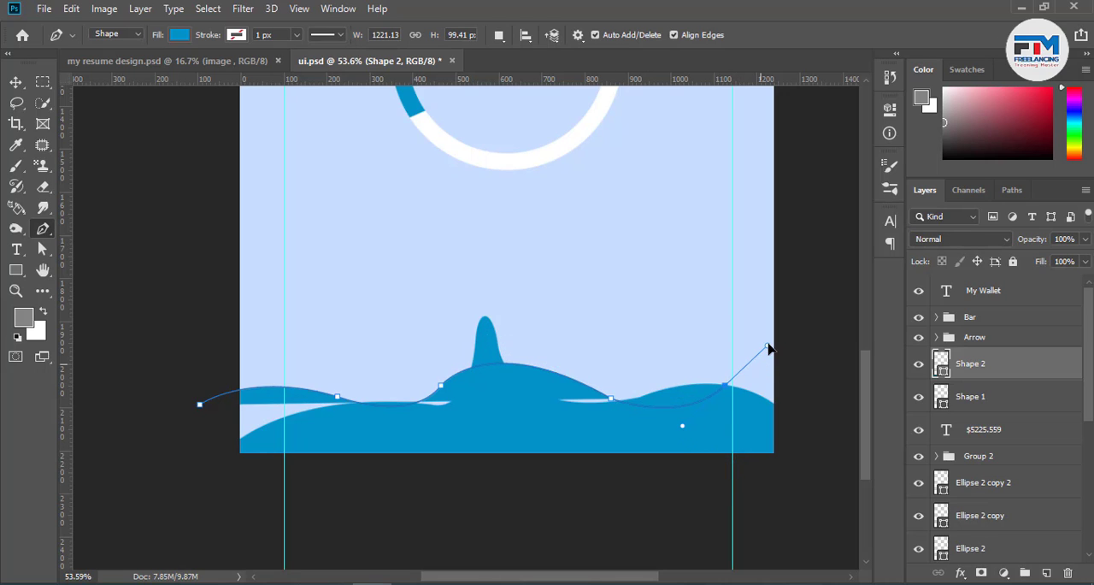
pyautogui.keyDown('alt'); pyautogui.click(725, 388); pyautogui.keyUp('alt')
# Close the second wave below the canvas at about 1363 × 347 px and set its layer opacity to 33%
pyautogui.moveTo(786, 437); pyautogui.dragTo(782, 469)
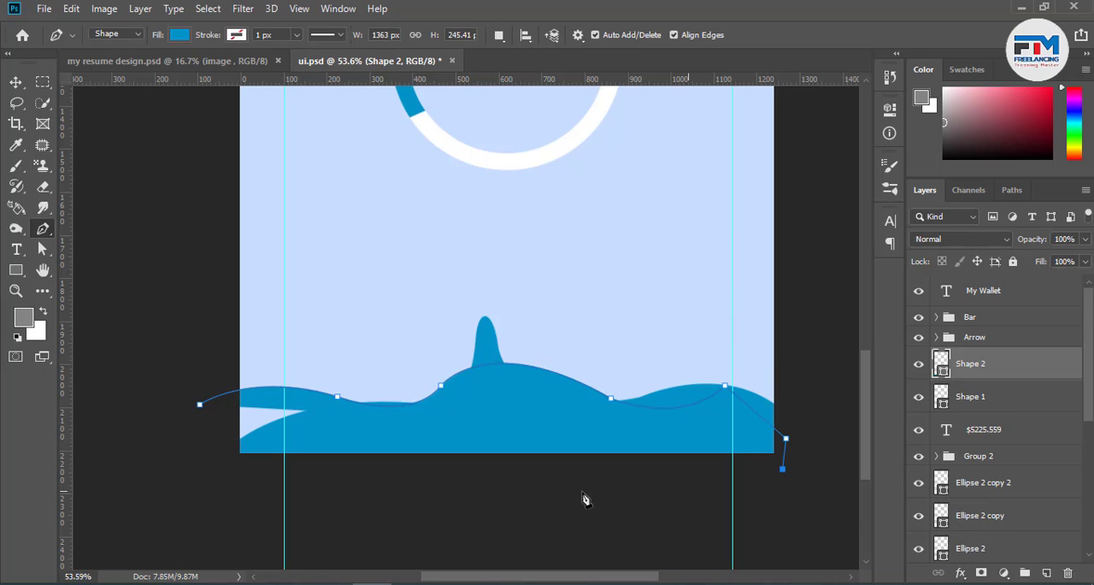
pyautogui.click(564, 487)
pyautogui.click(324, 513)
pyautogui.click(211, 505)
pyautogui.click(200, 404)
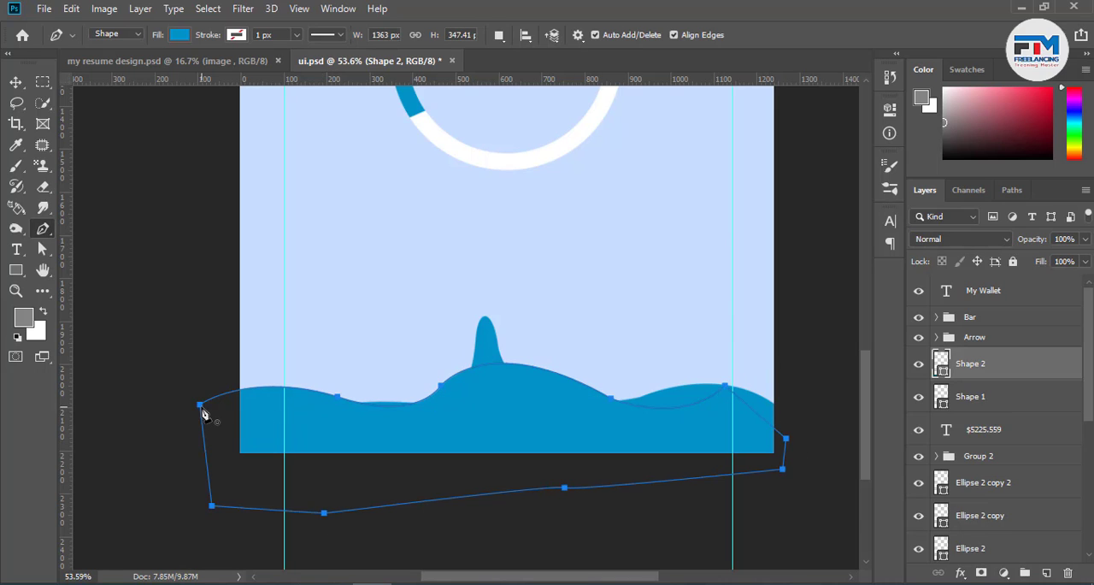
pyautogui.click(1085, 240)
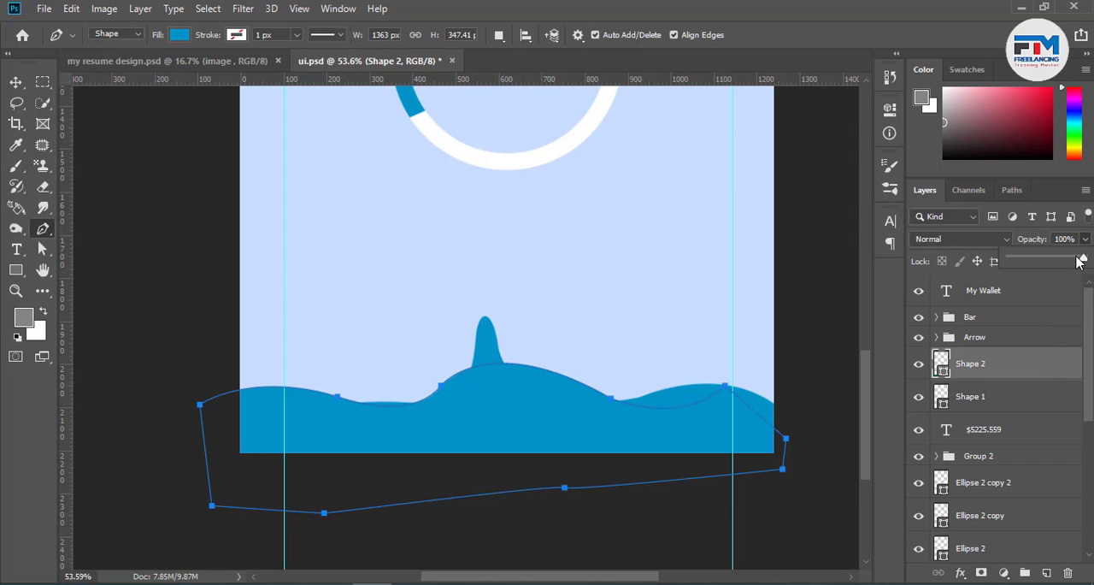
pyautogui.moveTo(1082, 260); pyautogui.dragTo(1049, 261)
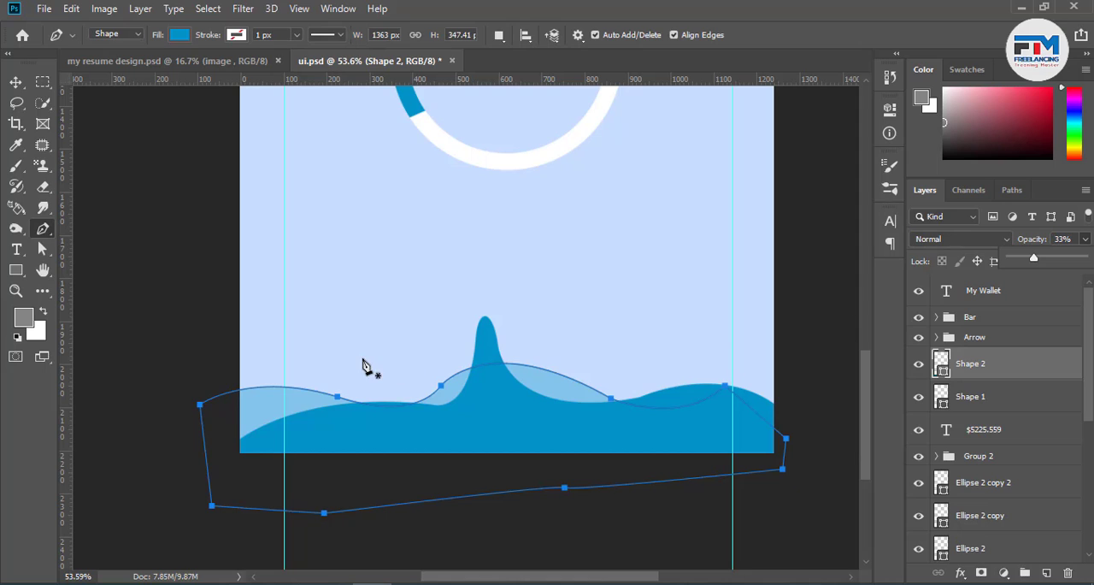
# Start a third wave shape with the Pen tool outside the canvas's left edge and curve it up to a first hill crest, dropping that anchor's outgoing handle
pyautogui.click(191, 448)
pyautogui.click(188, 445)
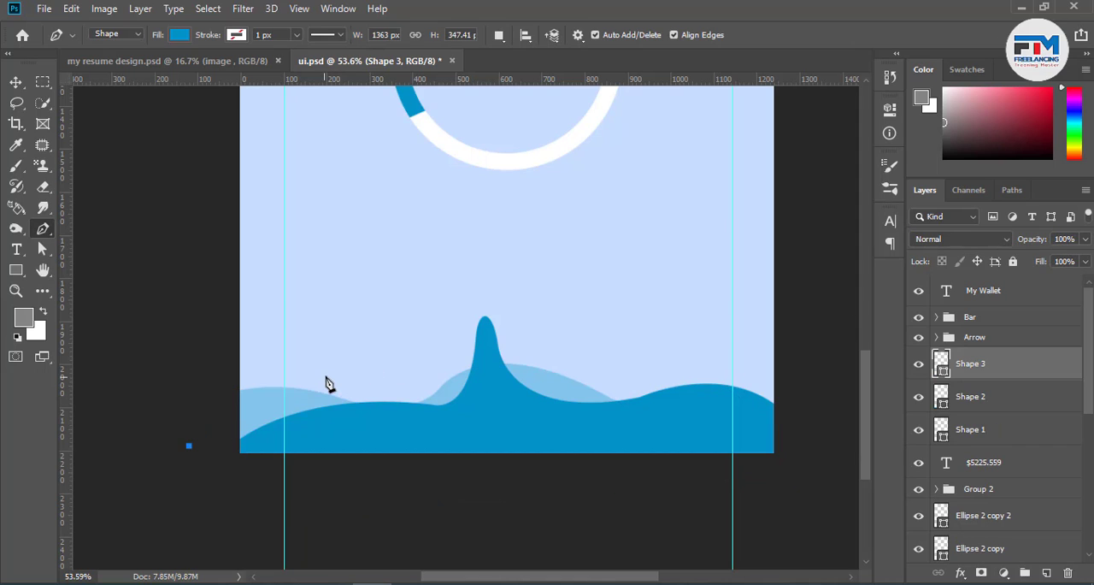
pyautogui.moveTo(356, 367); pyautogui.dragTo(450, 383)
pyautogui.hotkey('ctrl', 'z')
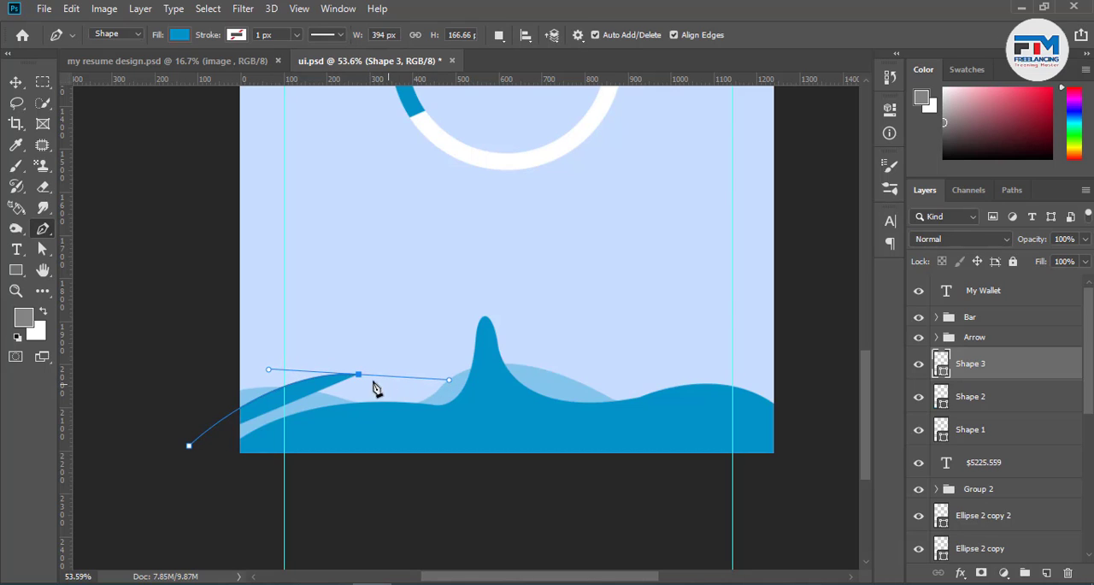
pyautogui.click(359, 376)
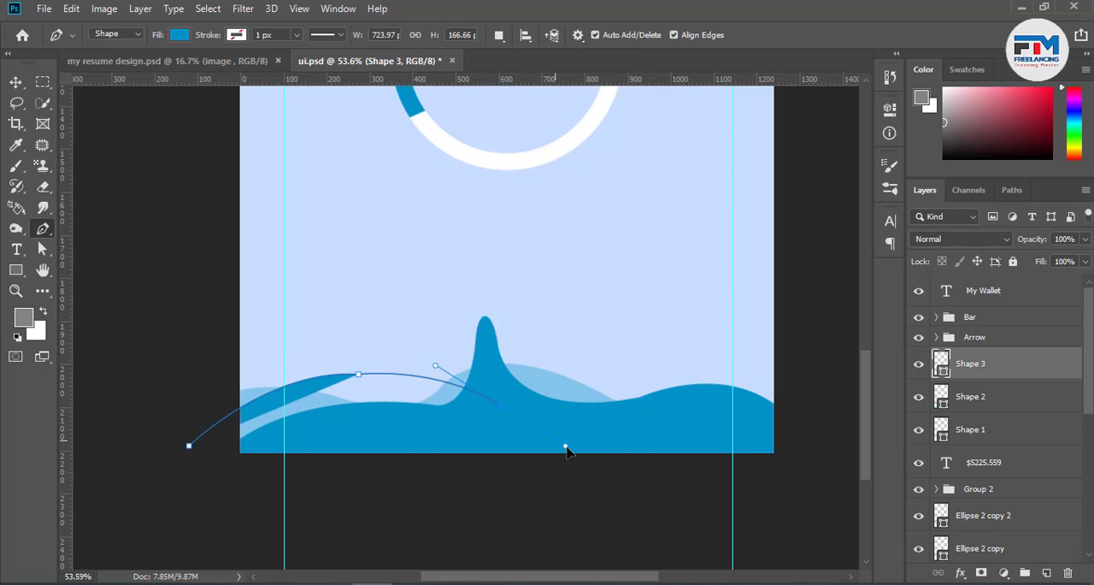
pyautogui.click(571, 449)
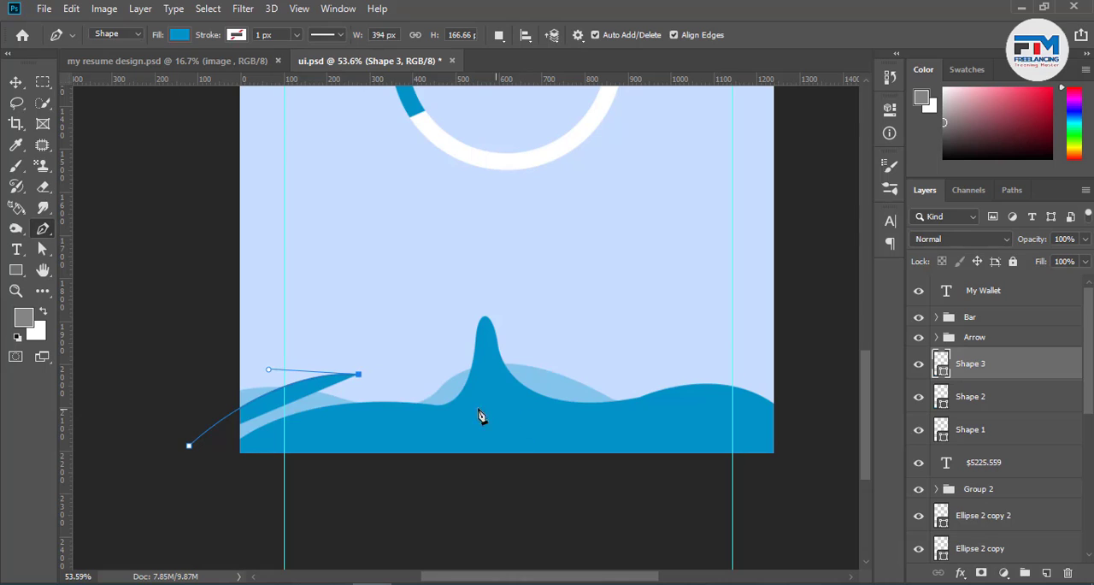
pyautogui.moveTo(437, 413); pyautogui.dragTo(477, 453)
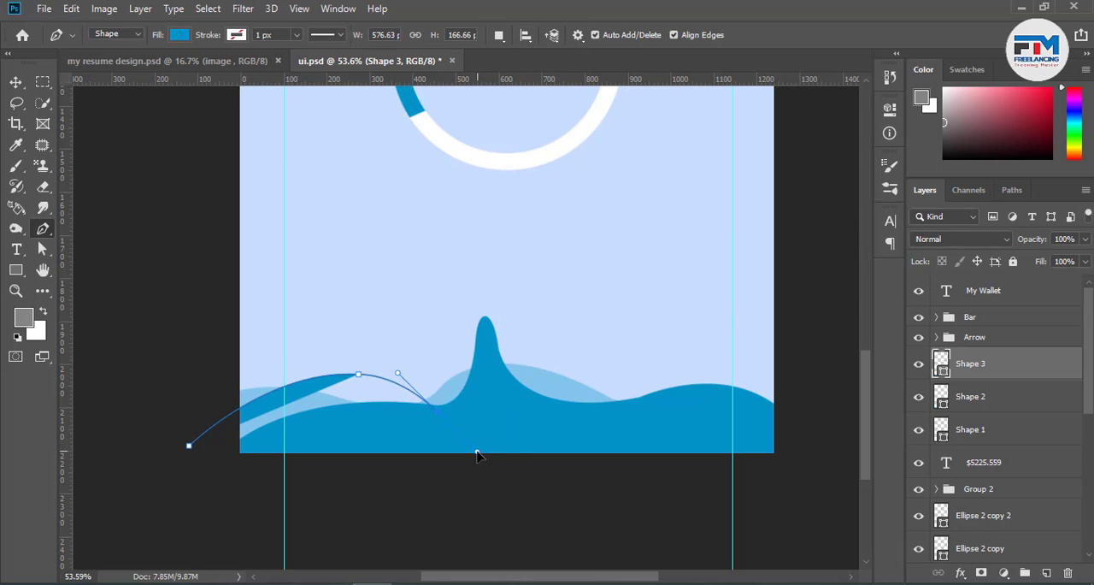
pyautogui.hotkey('ctrl', 'z')
# Continue the third wave's upper edge across the central peak, through a dip and a higher right hill, ending beyond the canvas's right edge
pyautogui.moveTo(480, 379); pyautogui.dragTo(533, 368)
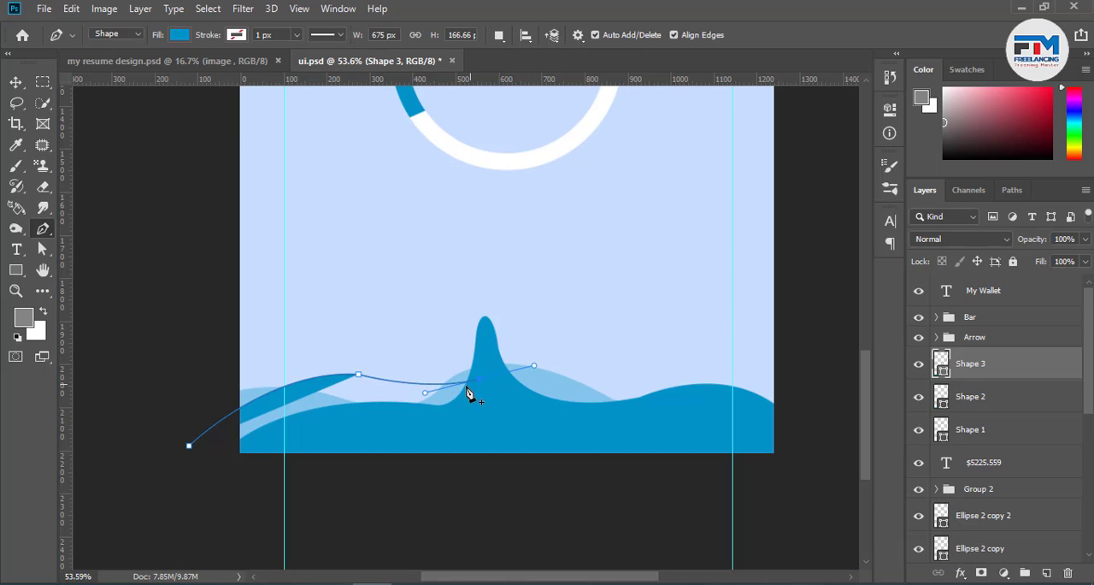
pyautogui.keyDown('ctrl'); pyautogui.click(479, 383); pyautogui.keyUp('ctrl')
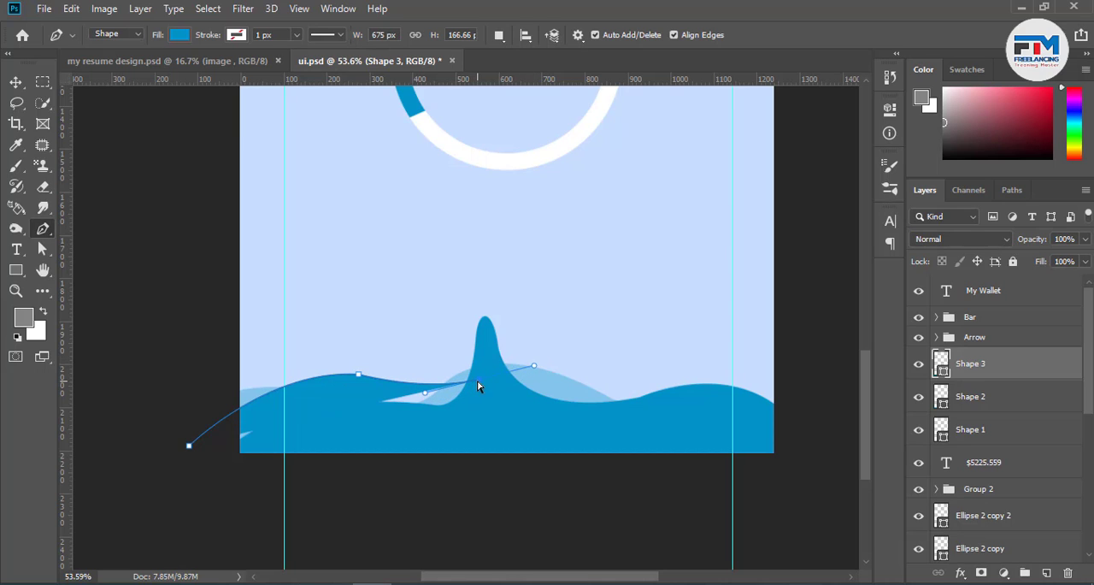
pyautogui.moveTo(652, 414); pyautogui.dragTo(737, 484)
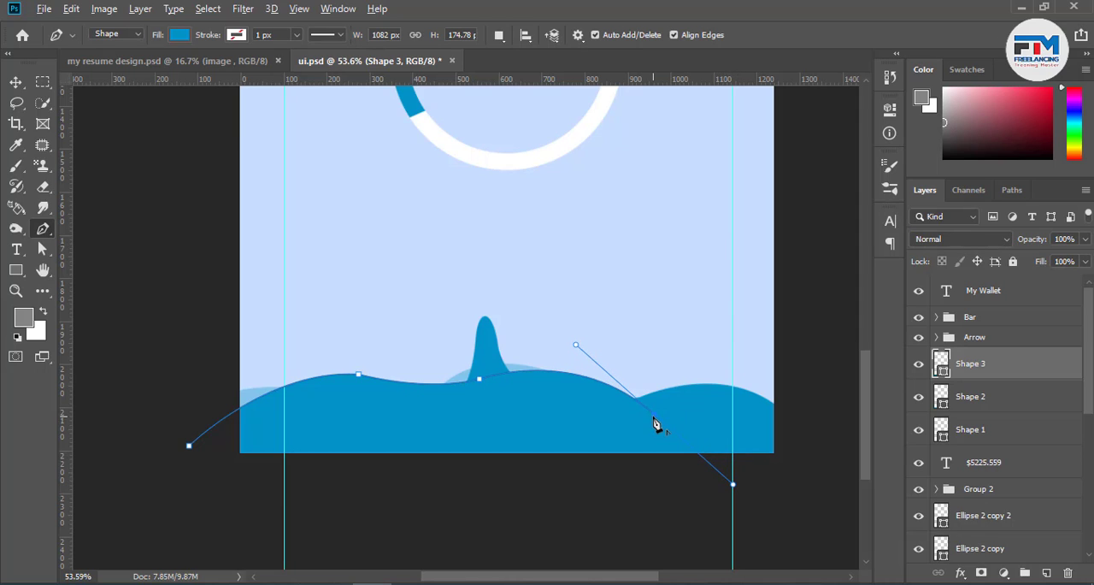
pyautogui.moveTo(750, 346); pyautogui.dragTo(818, 346)
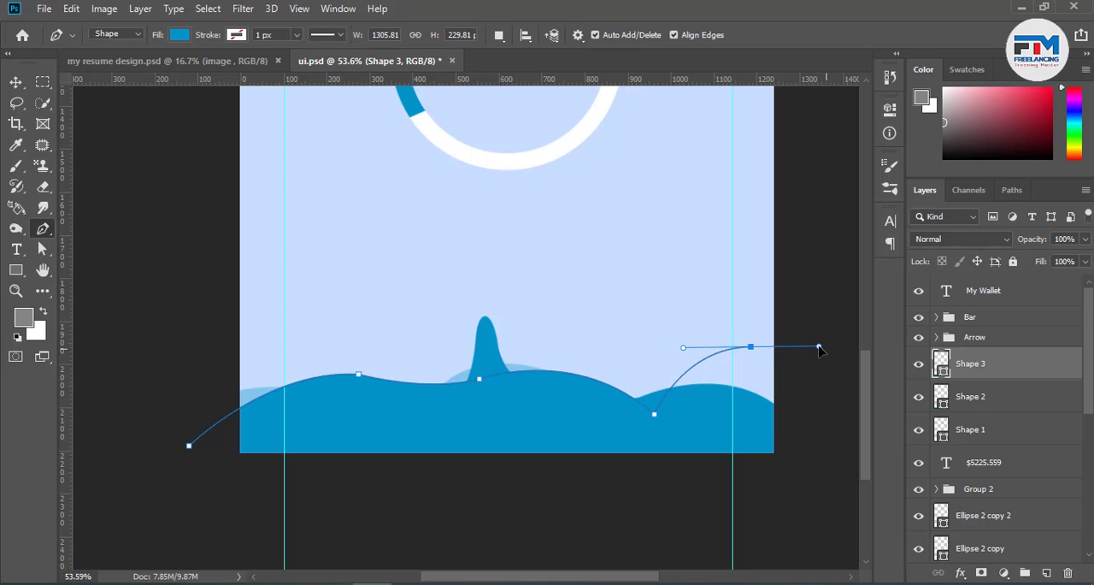
pyautogui.click(750, 347)
pyautogui.moveTo(811, 433); pyautogui.dragTo(818, 518)
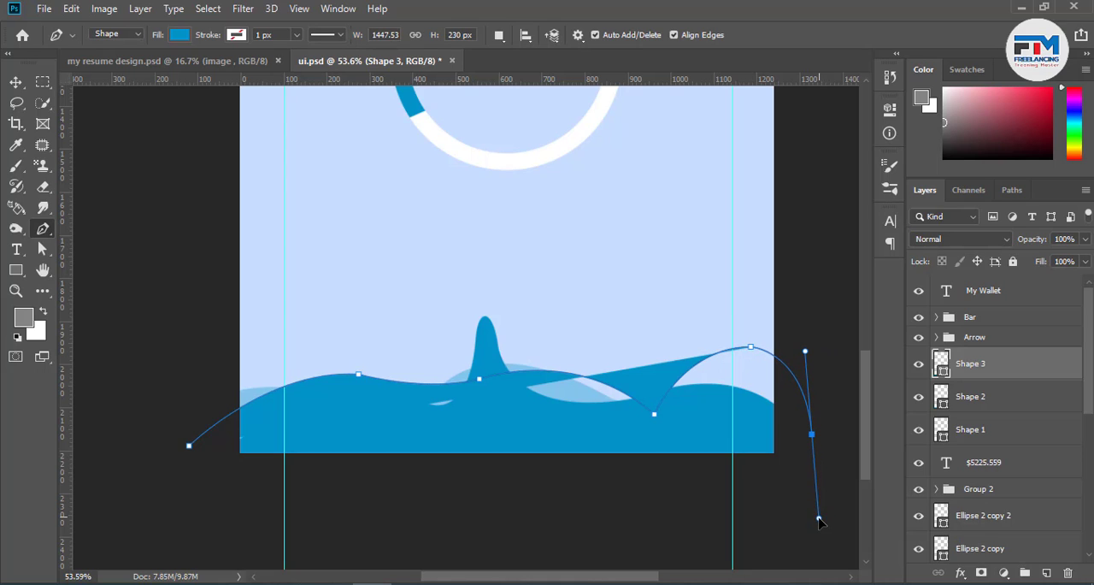
pyautogui.click(811, 433)
# Close the third wave below the canvas at about 1448 × 371 px and set its layer opacity to 28%
pyautogui.click(775, 489)
pyautogui.click(452, 490)
pyautogui.click(205, 506)
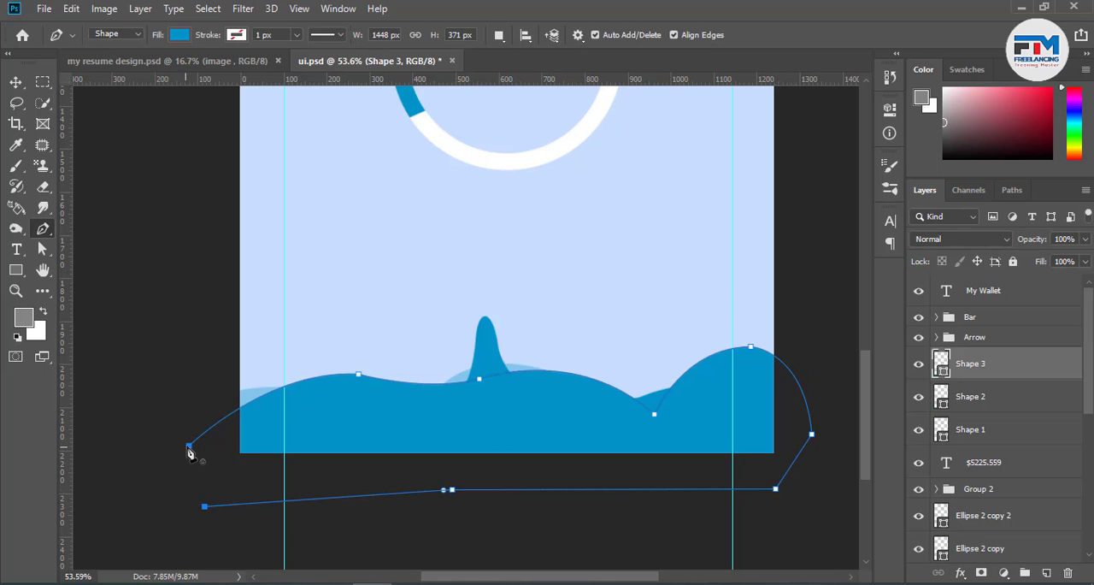
pyautogui.click(189, 445)
pyautogui.press('v')
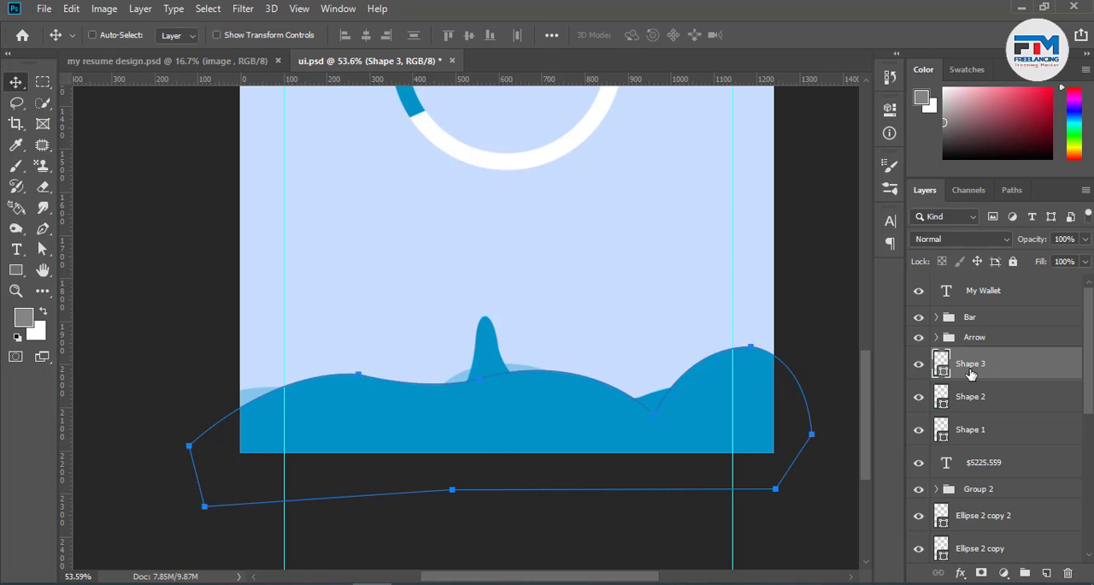
pyautogui.click(1085, 240)
pyautogui.moveTo(1069, 259); pyautogui.dragTo(1032, 266)
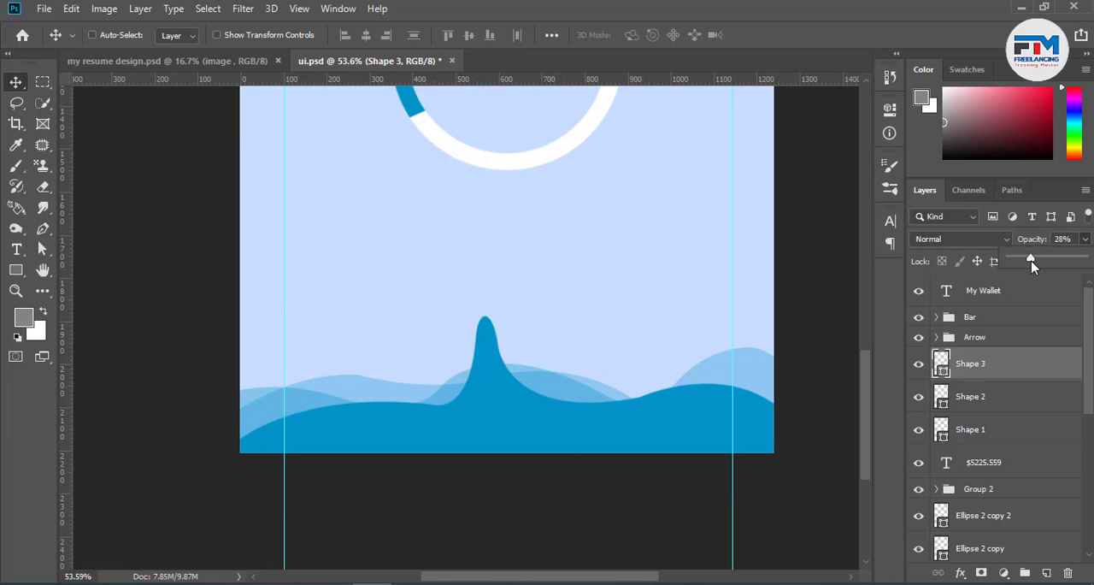
# Round and raise the third wave's left hill by pulling its crest anchor's incoming curve handle further up and outward
pyautogui.scroll(7, 334, 388)
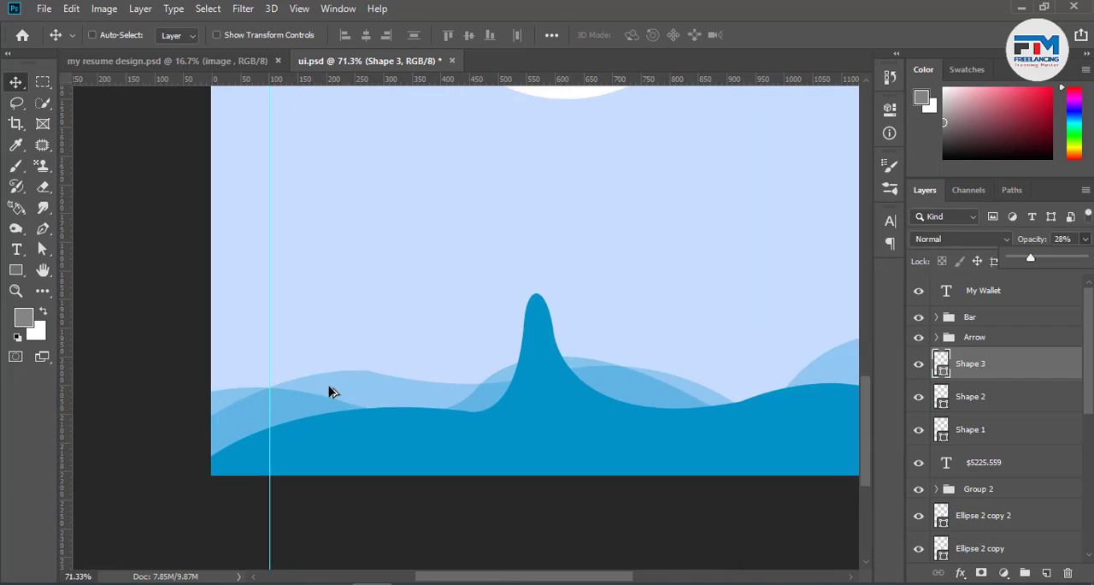
pyautogui.click(42, 249)
pyautogui.click(376, 370)
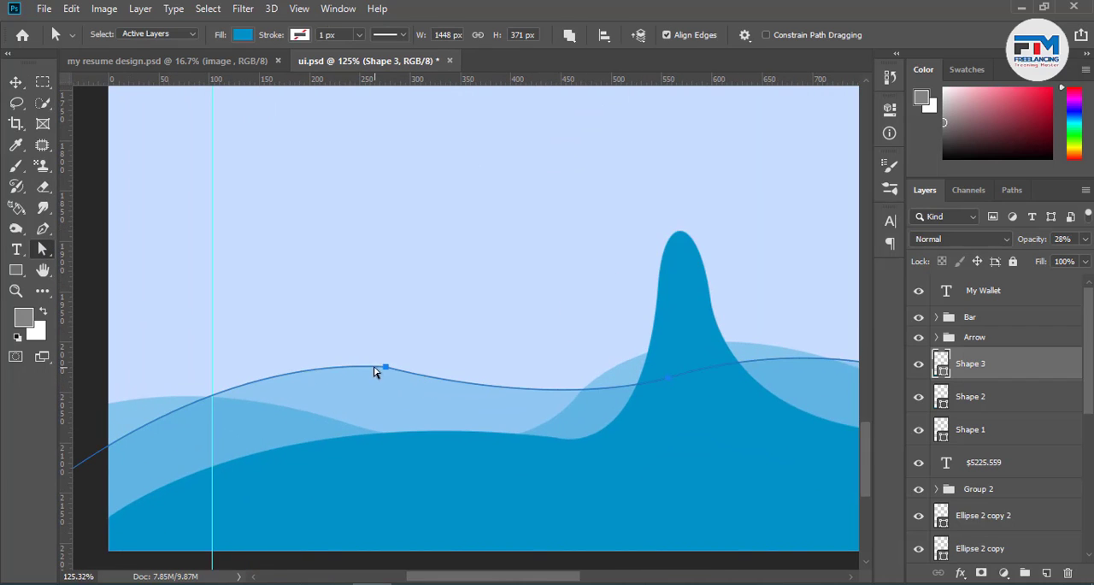
pyautogui.click(386, 369)
pyautogui.moveTo(174, 355); pyautogui.dragTo(146, 307)
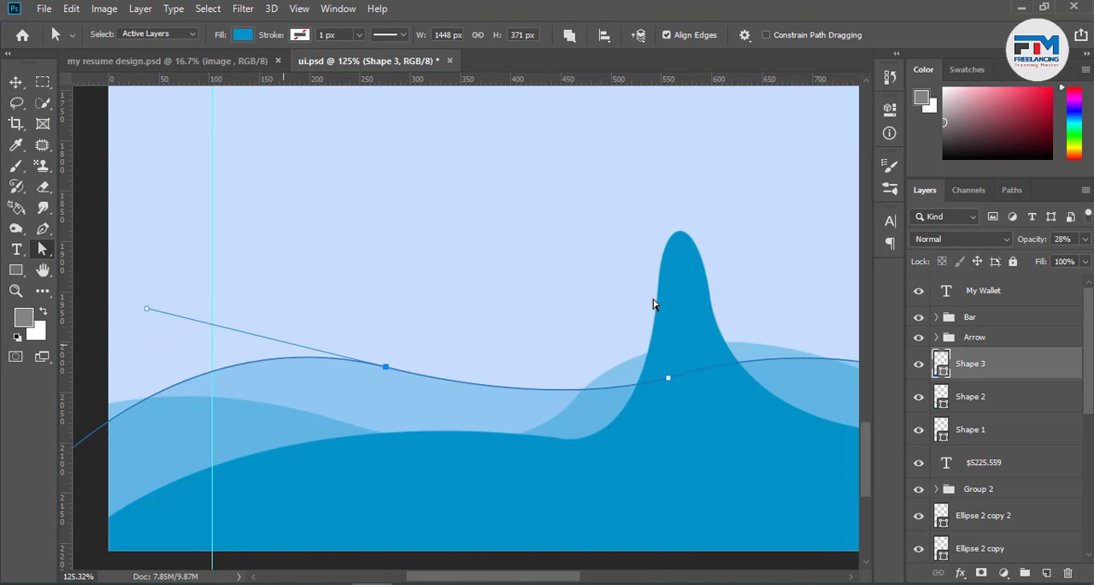
pyautogui.click(582, 299)
# Raise the Shape 2 wave's left dip by moving its second upper anchor slightly up and to the left
pyautogui.scroll(-5, 506, 395)
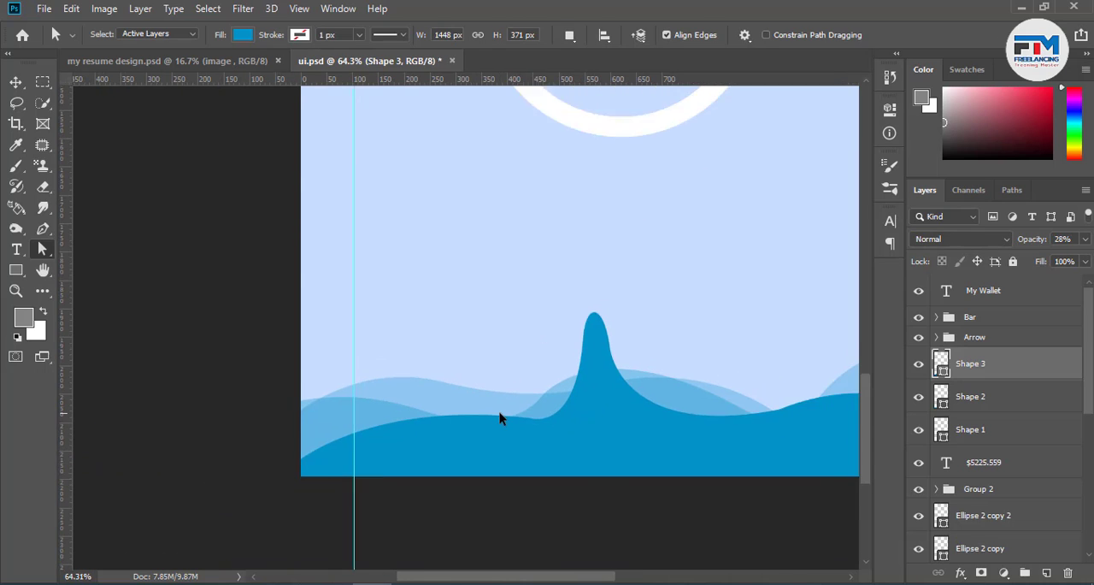
pyautogui.click(943, 392)
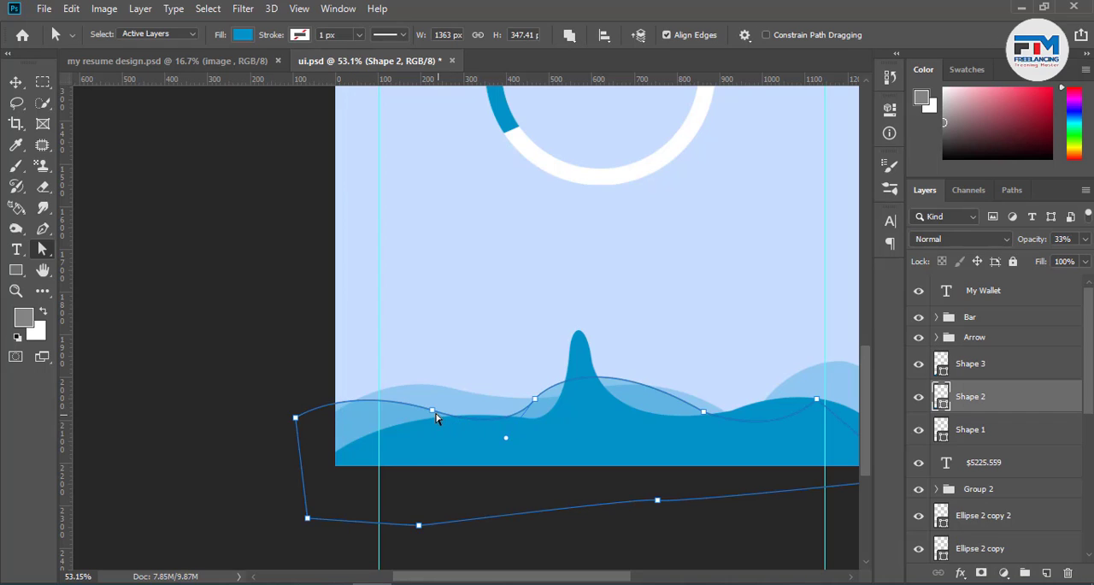
pyautogui.moveTo(432, 413); pyautogui.dragTo(419, 401)
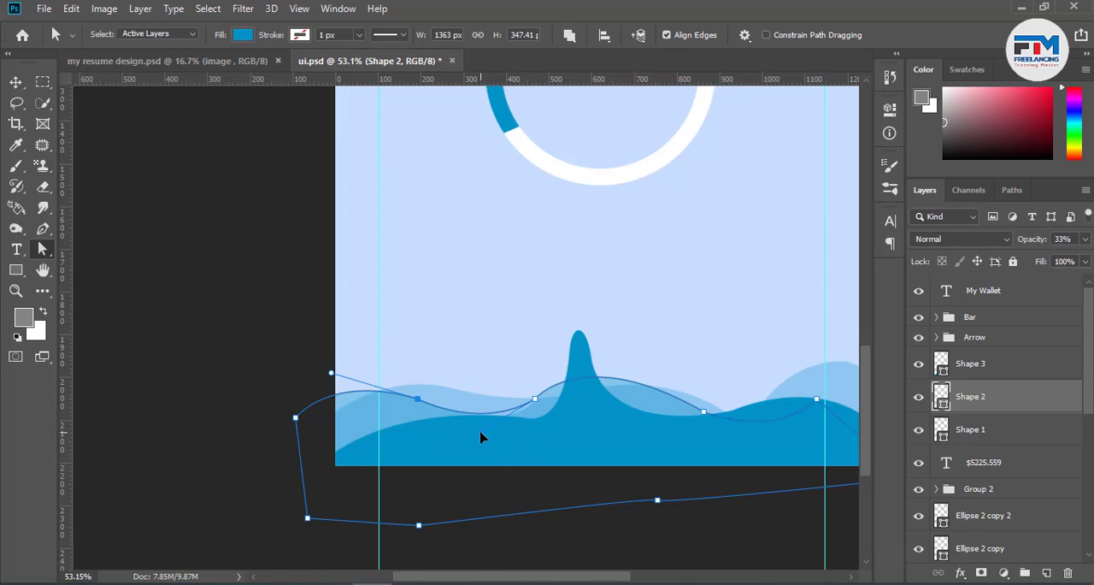
pyautogui.click(258, 362)
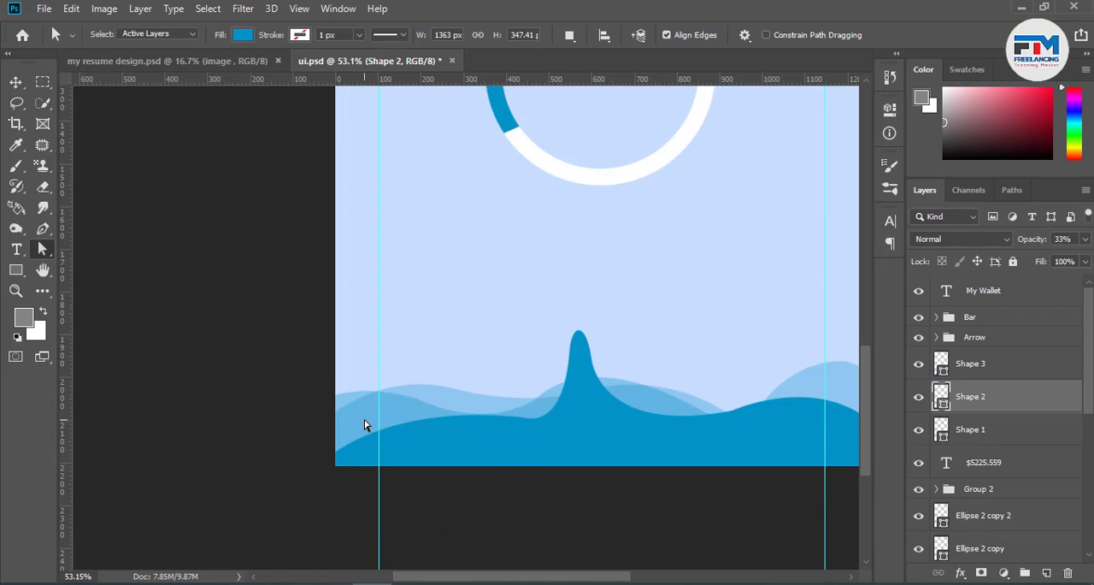
pyautogui.scroll(-2, 407, 461)
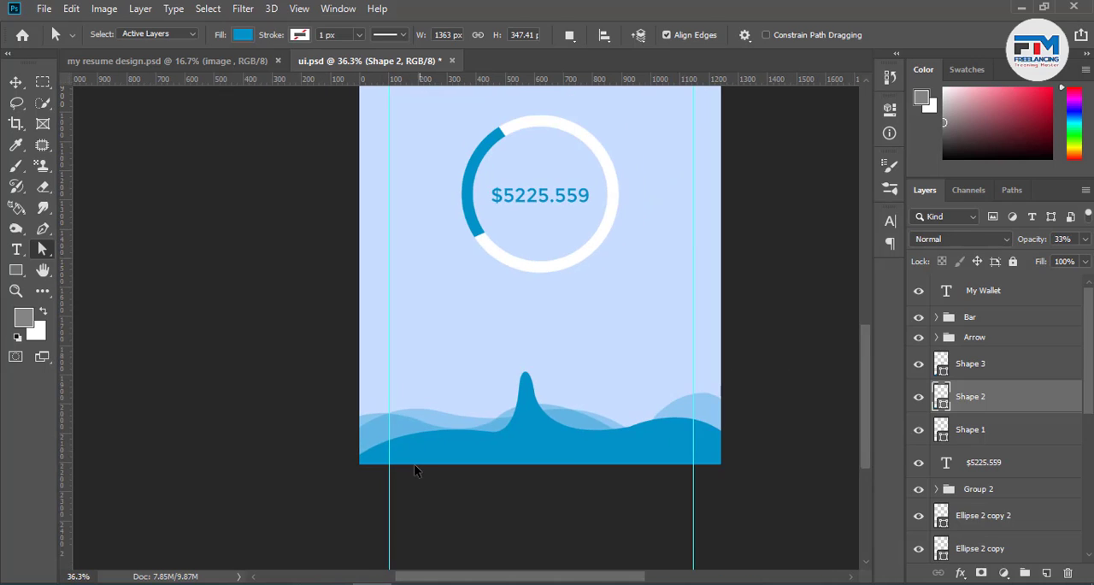
pyautogui.click(16, 247)
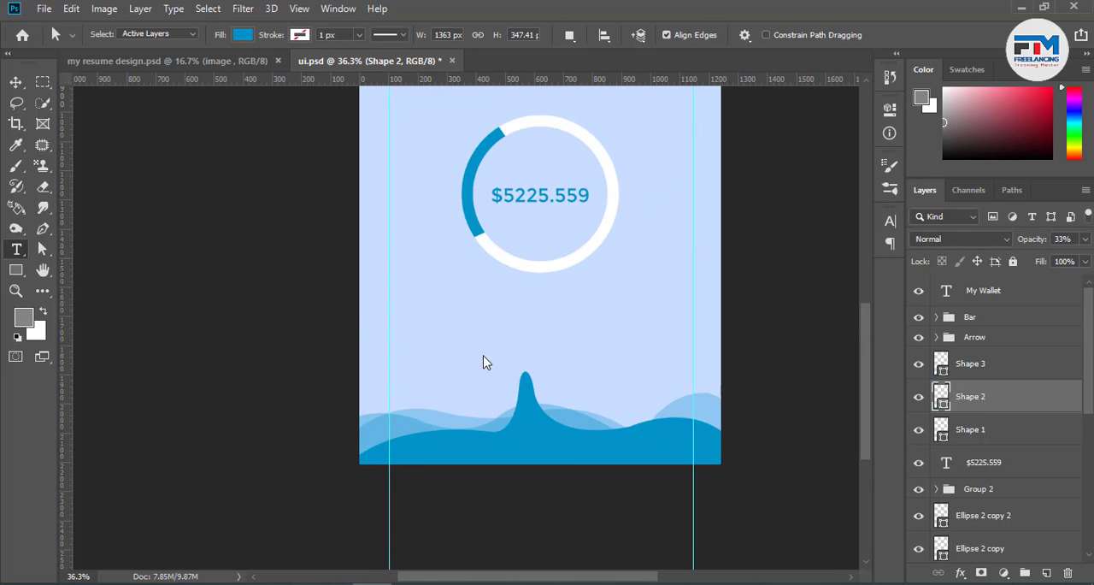
pyautogui.click(439, 317)
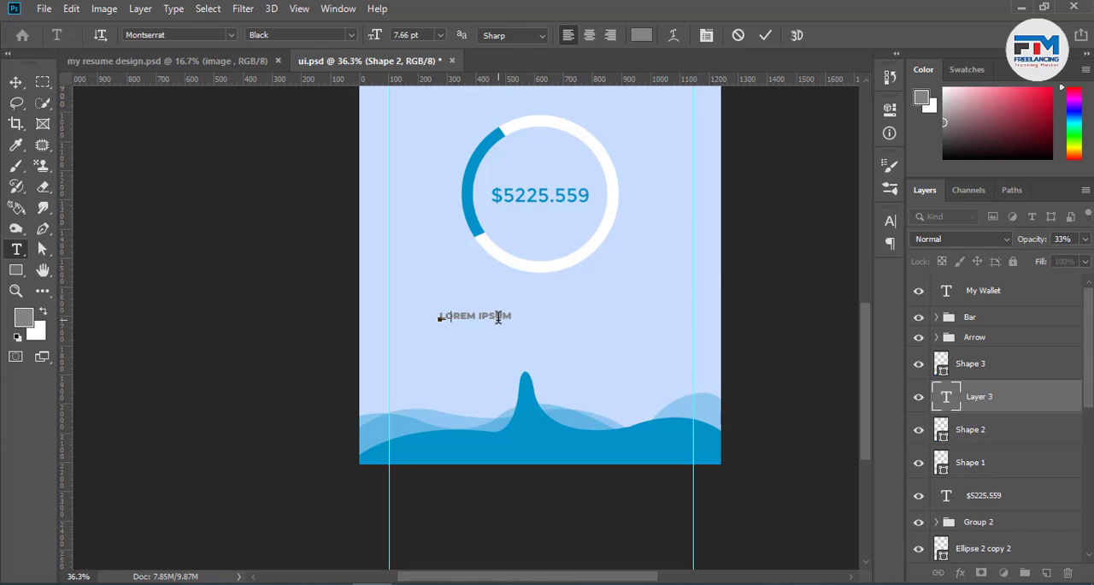
pyautogui.write('25')
pyautogui.hotkey('ctrl', 'Return')
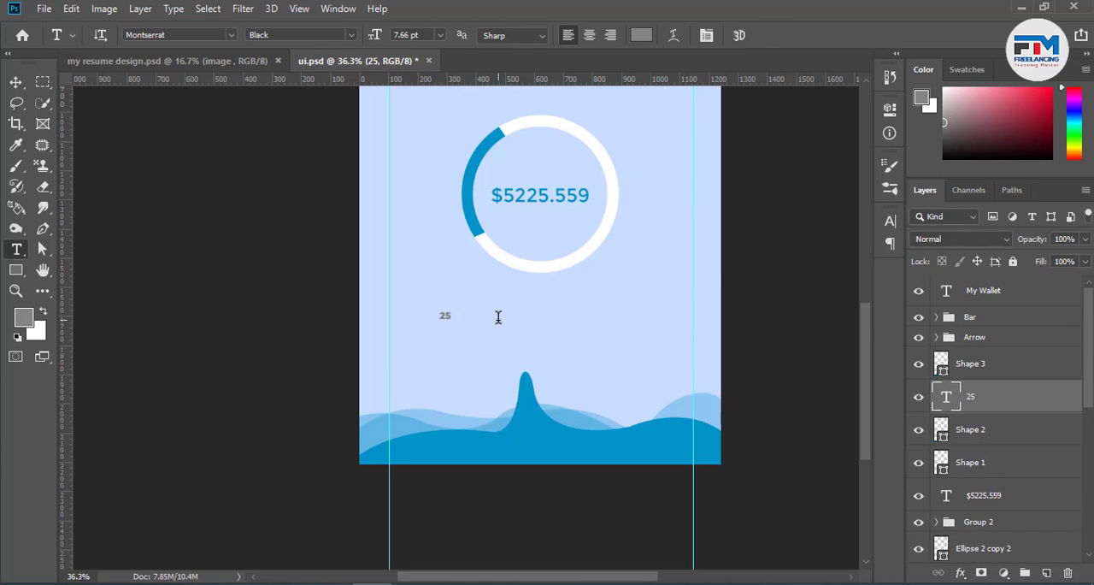
pyautogui.scroll(5, 498, 317)
pyautogui.press('Delete')
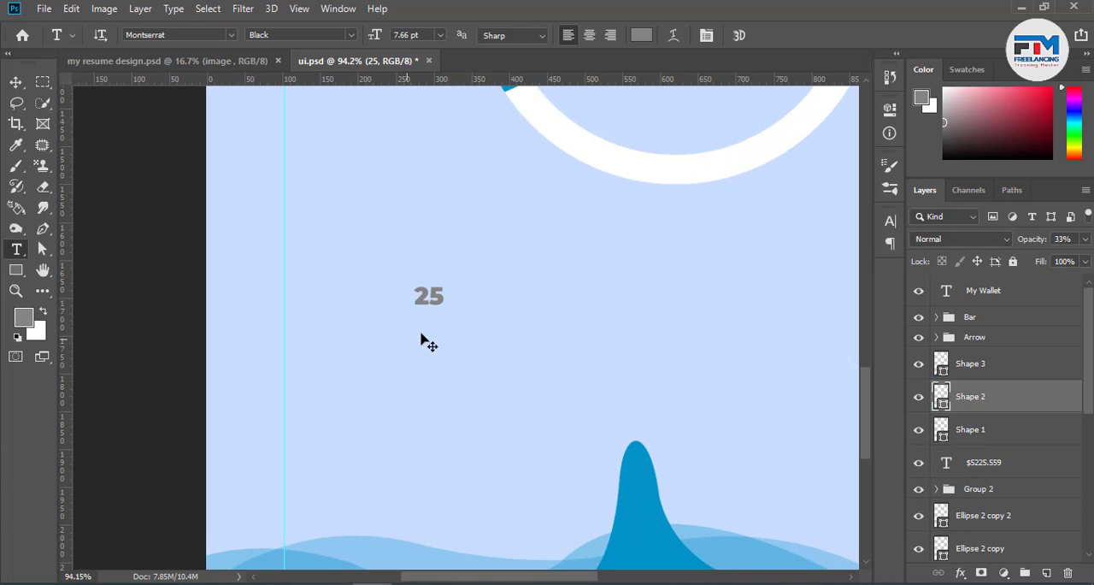
# Add a two-line text label reading "25" over "SS" below the ring and place it just inside the left guide
pyautogui.click(428, 303)
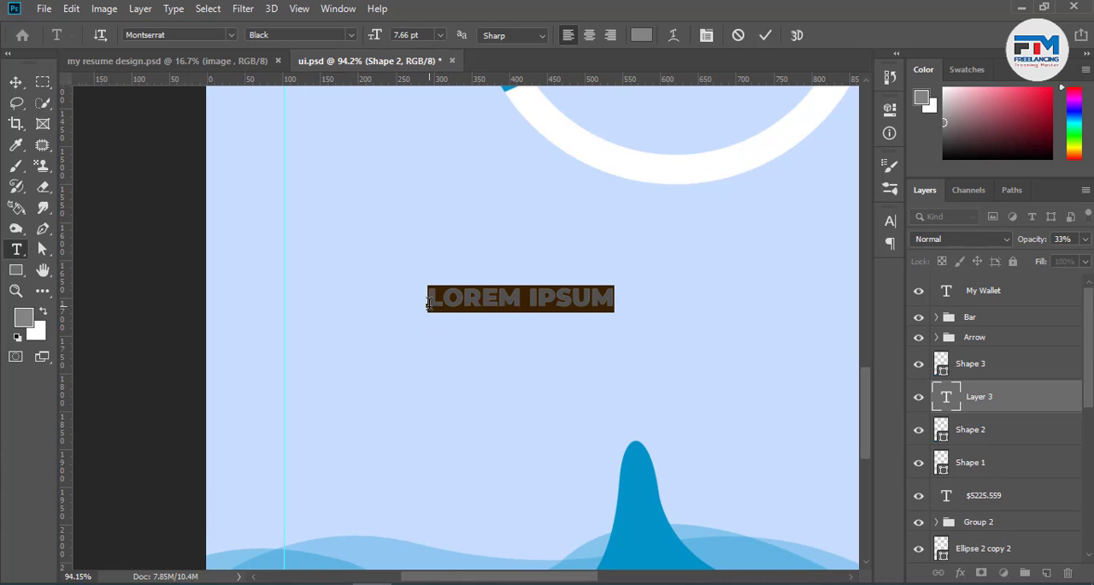
pyautogui.write('25')
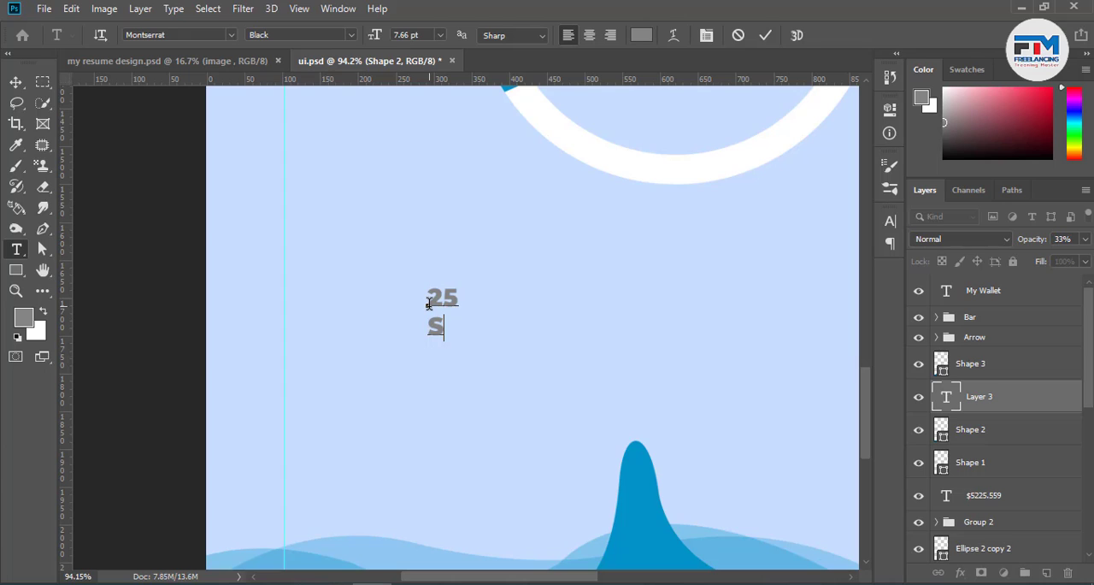
pyautogui.click(15, 82)
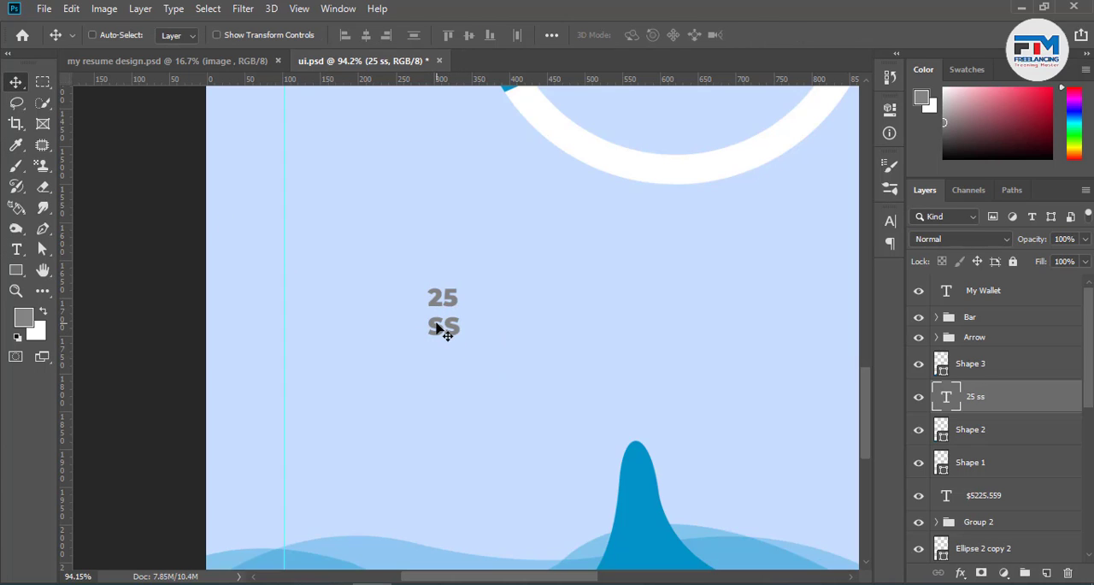
pyautogui.moveTo(440, 327); pyautogui.dragTo(295, 352)
# Set the "25 SS" label's font style to Montserrat Regular and its size to 4.66 pt
pyautogui.doubleClick(306, 345)
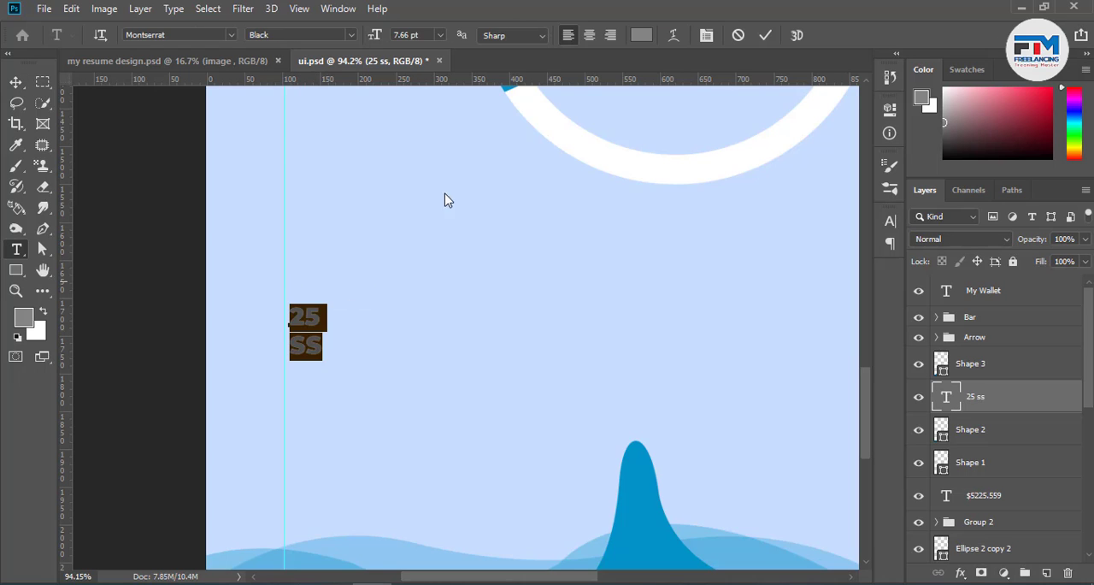
pyautogui.click(350, 35)
pyautogui.click(329, 129)
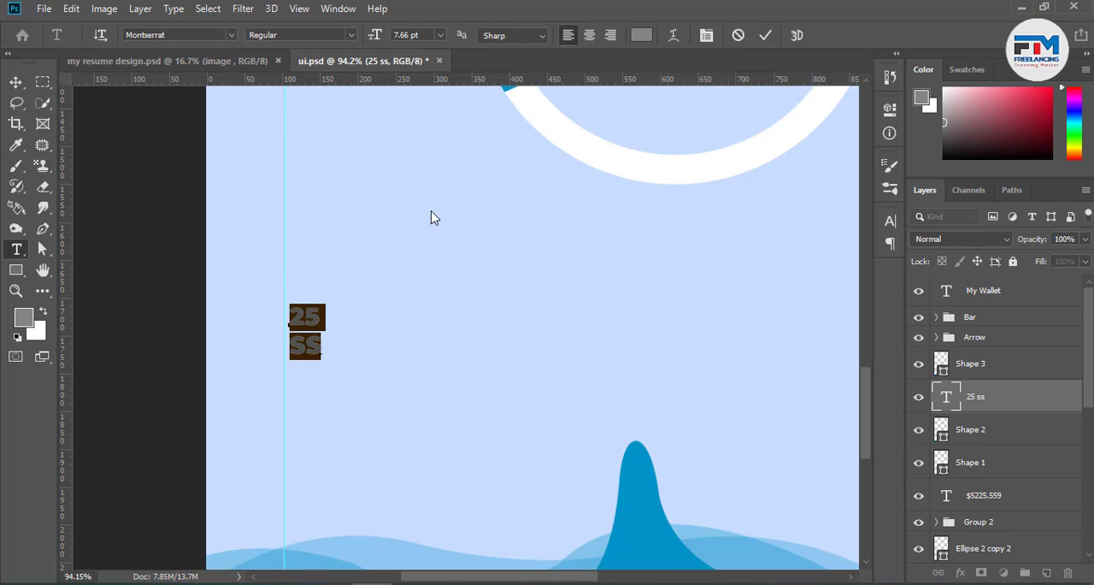
pyautogui.click(422, 36)
pyautogui.press('Down')
pyautogui.press('Down')
pyautogui.press('Down')
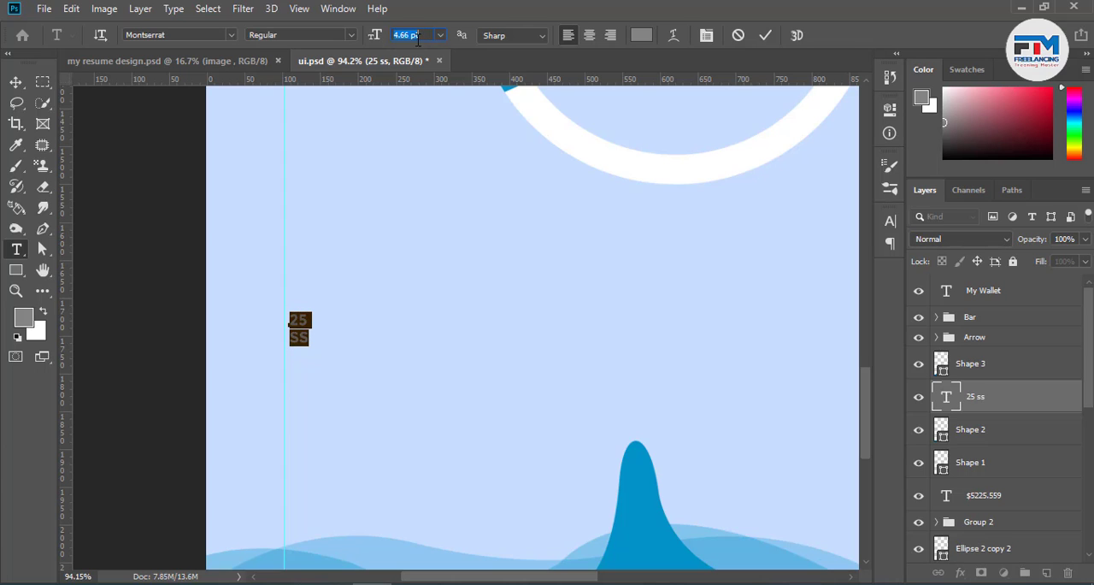
# Duplicate the "25 SS" label to its right, then duplicate the pair further right to form a row of four labels
pyautogui.click(10, 81)
pyautogui.moveTo(323, 337); pyautogui.dragTo(368, 338)
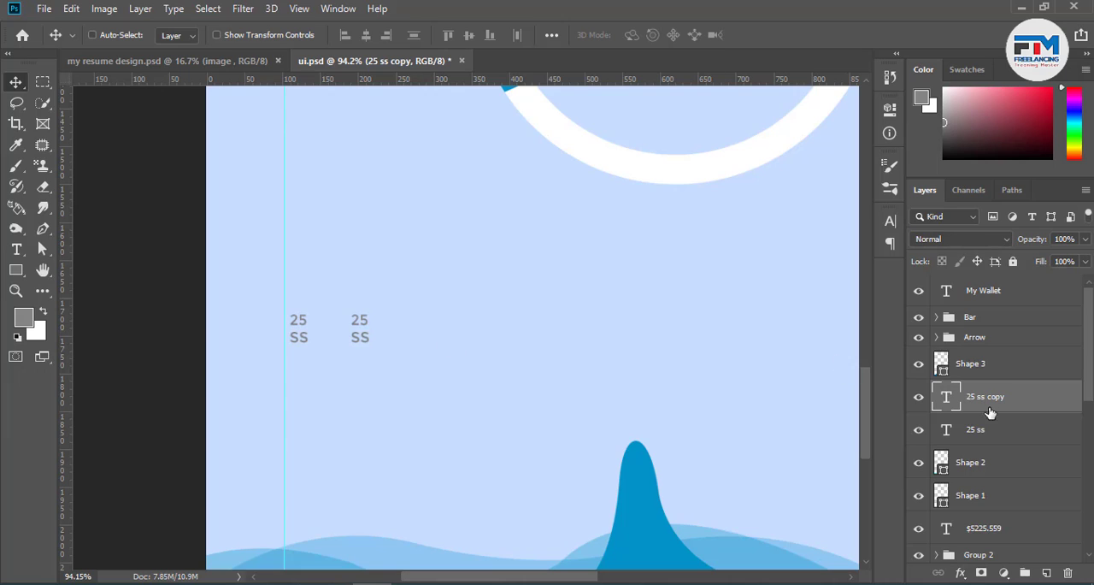
pyautogui.hotkey('alt', 'shift', '[')
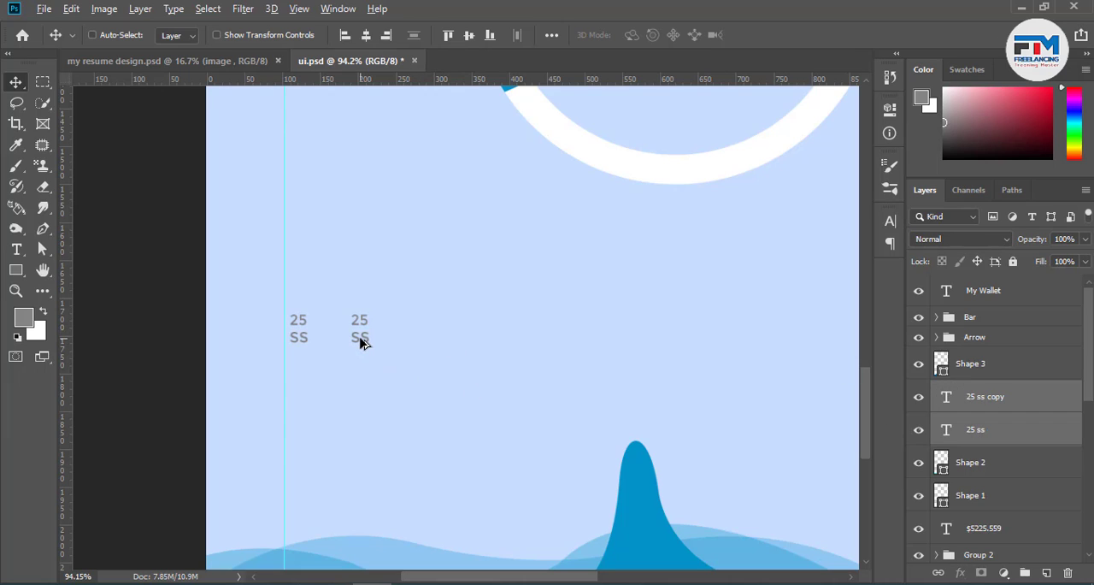
pyautogui.moveTo(368, 342); pyautogui.dragTo(483, 344)
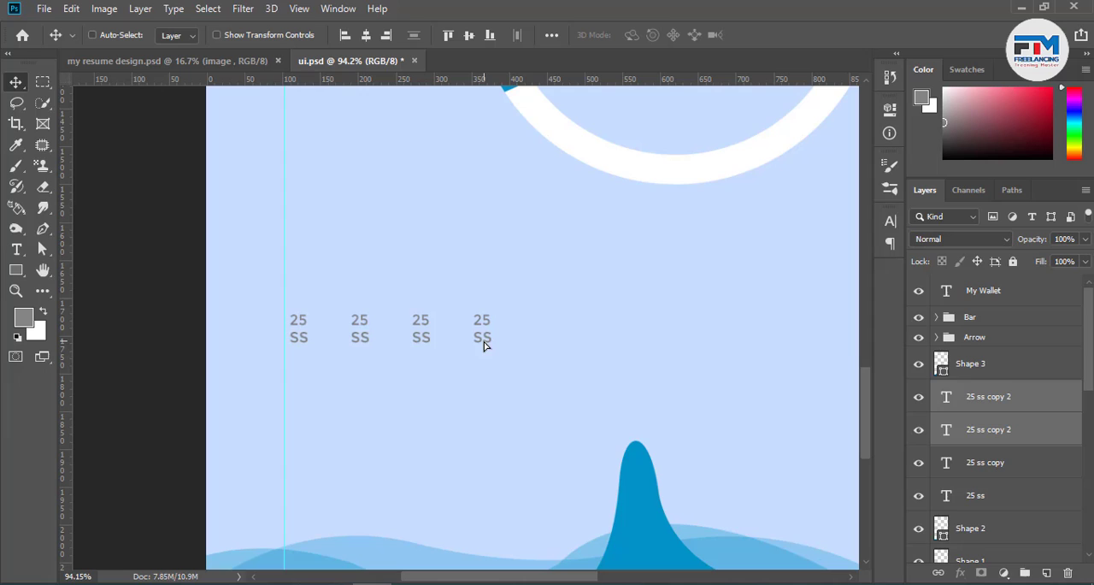
# Select all four "25 SS" labels and duplicate them to the right on the same line
pyautogui.keyDown('ctrl'); pyautogui.click(978, 495); pyautogui.keyUp('ctrl')
pyautogui.keyDown('ctrl'); pyautogui.click(982, 474); pyautogui.keyUp('ctrl')
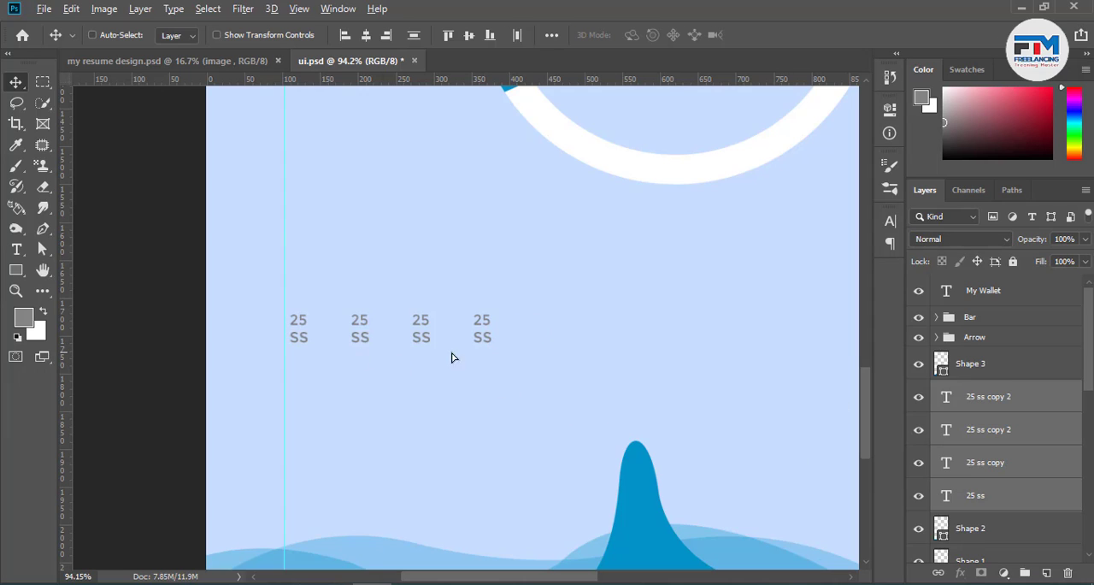
pyautogui.moveTo(453, 357); pyautogui.dragTo(629, 357)
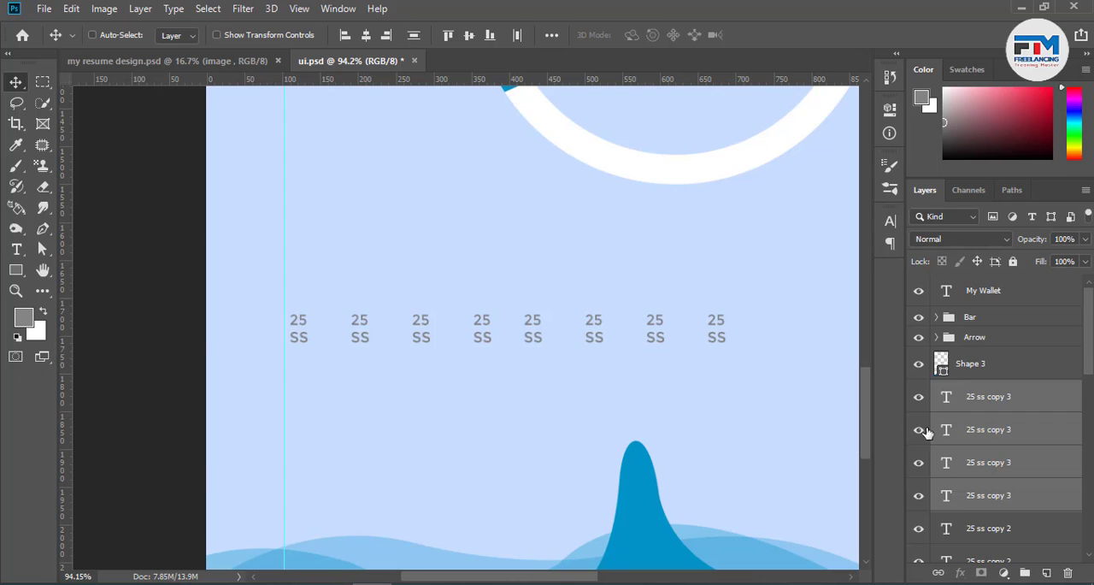
# Select all eight "25 SS" labels and duplicate them to the right, carrying the row past the right guide
pyautogui.click(980, 403)
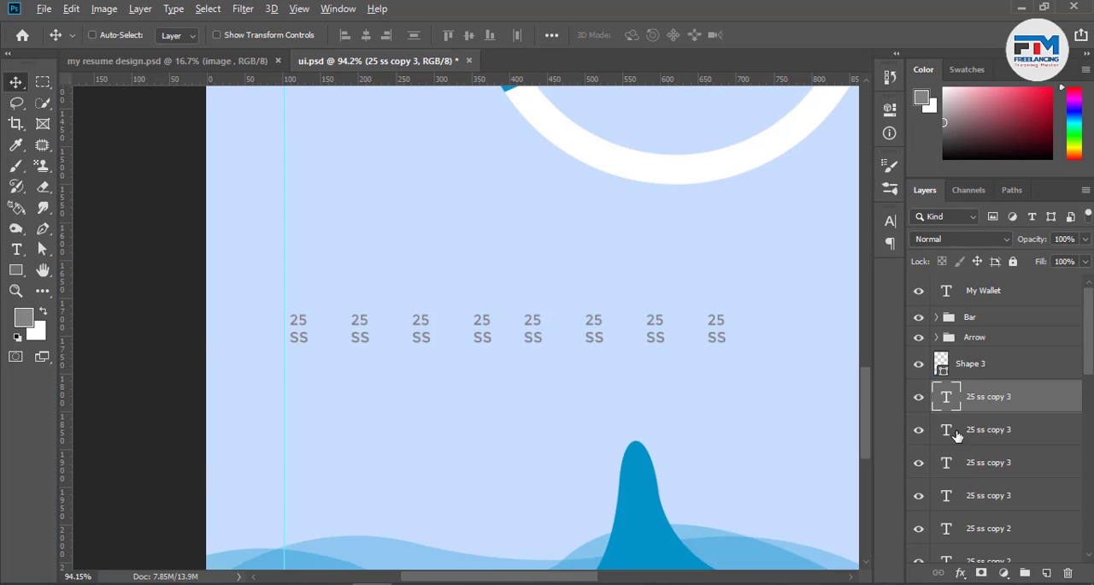
pyautogui.click(956, 434)
pyautogui.keyDown('ctrl'); pyautogui.keyDown('shift'); pyautogui.click(660, 343); pyautogui.keyUp('shift'); pyautogui.keyUp('ctrl')
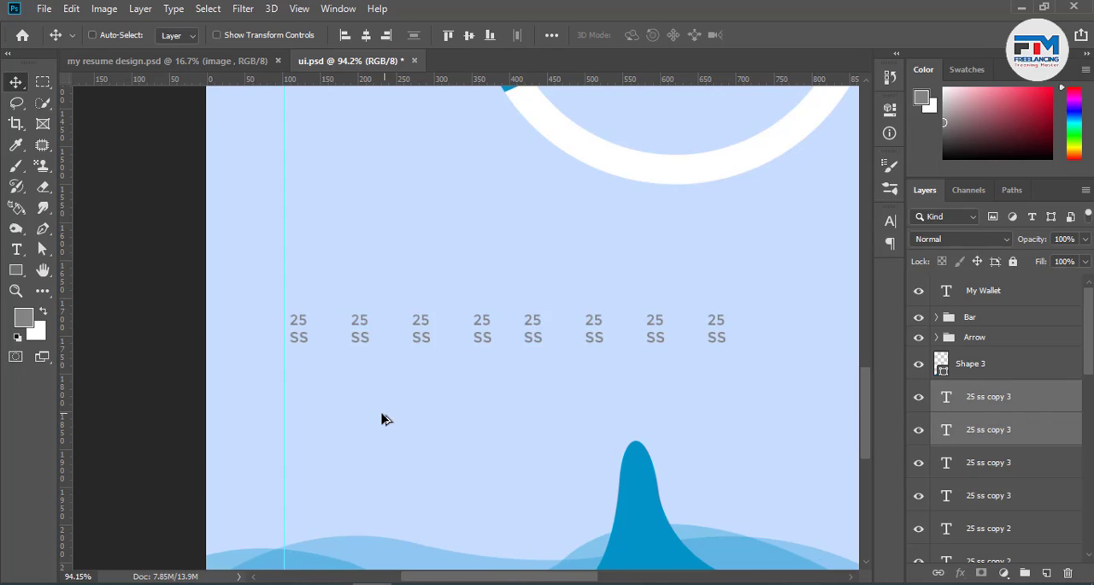
pyautogui.scroll(-2, 383, 413)
pyautogui.scroll(-5, 500, 416)
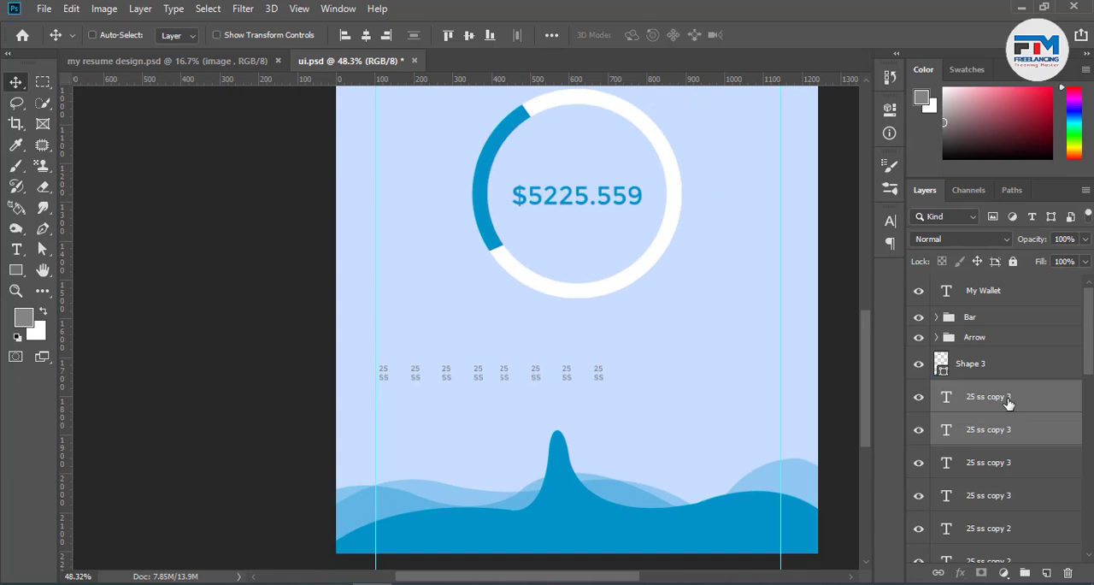
pyautogui.click(1008, 403)
pyautogui.scroll(-3, 991, 423)
pyautogui.keyDown('shift'); pyautogui.click(983, 429); pyautogui.keyUp('shift')
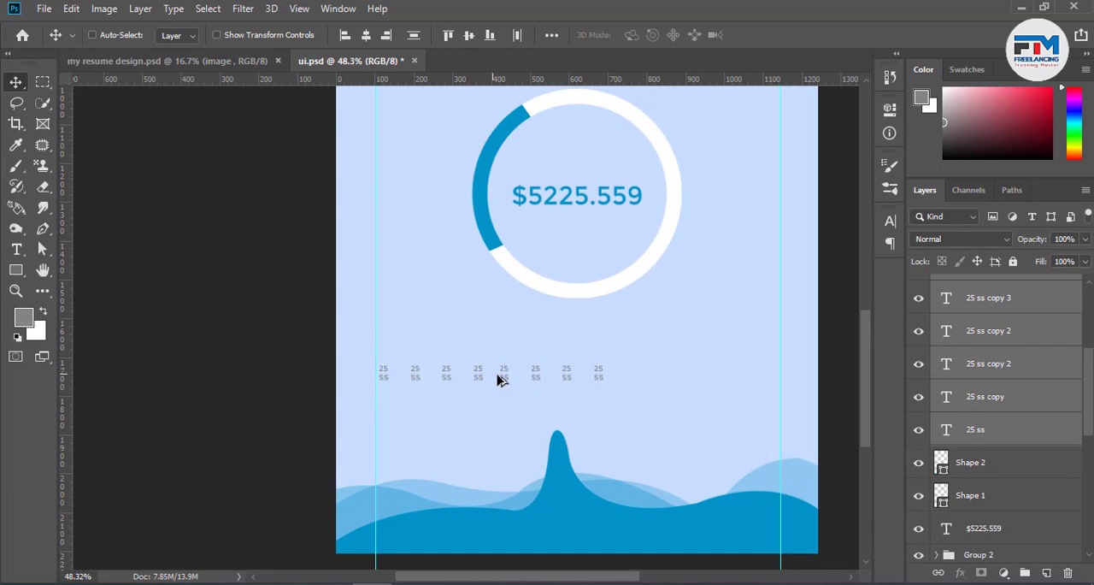
pyautogui.moveTo(497, 374); pyautogui.dragTo(729, 382)
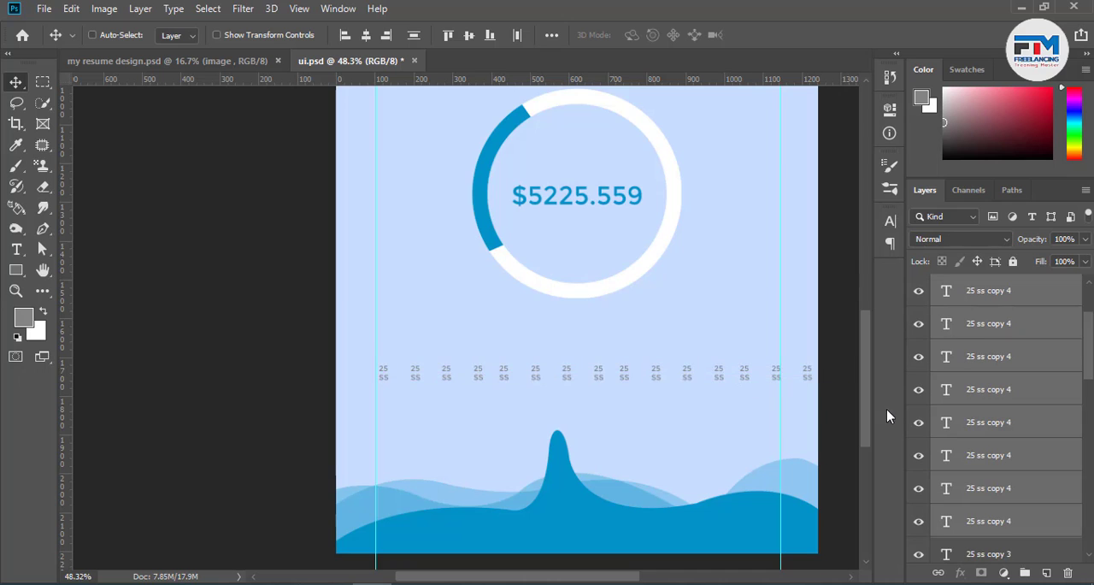
# Delete the surplus "25 SS" labels beyond the right guide so the row ends at that guide
pyautogui.scroll(7, 633, 381)
pyautogui.scroll(-3, 581, 405)
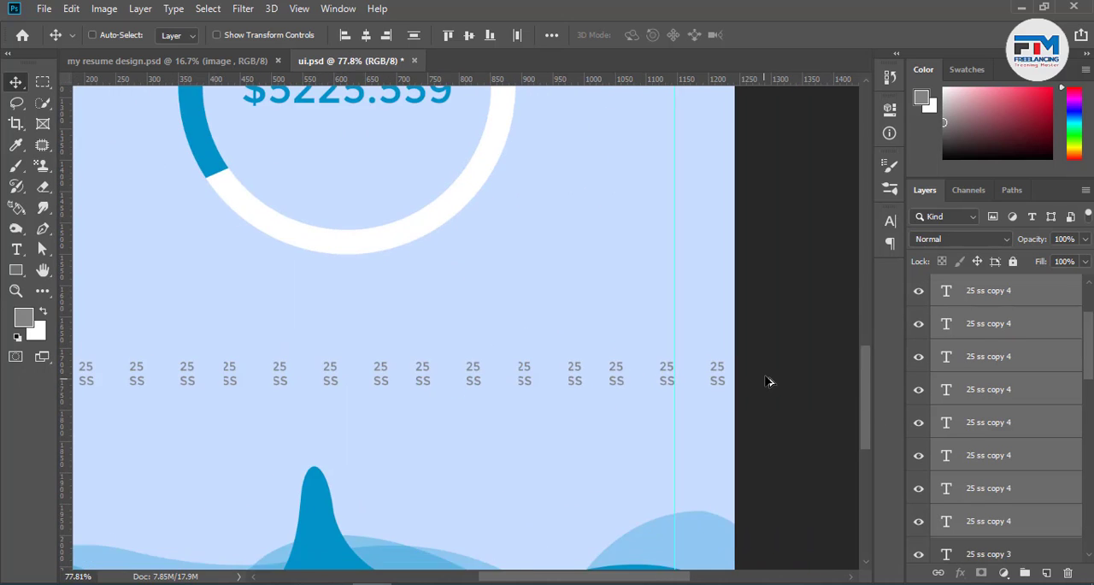
pyautogui.scroll(2, 768, 378)
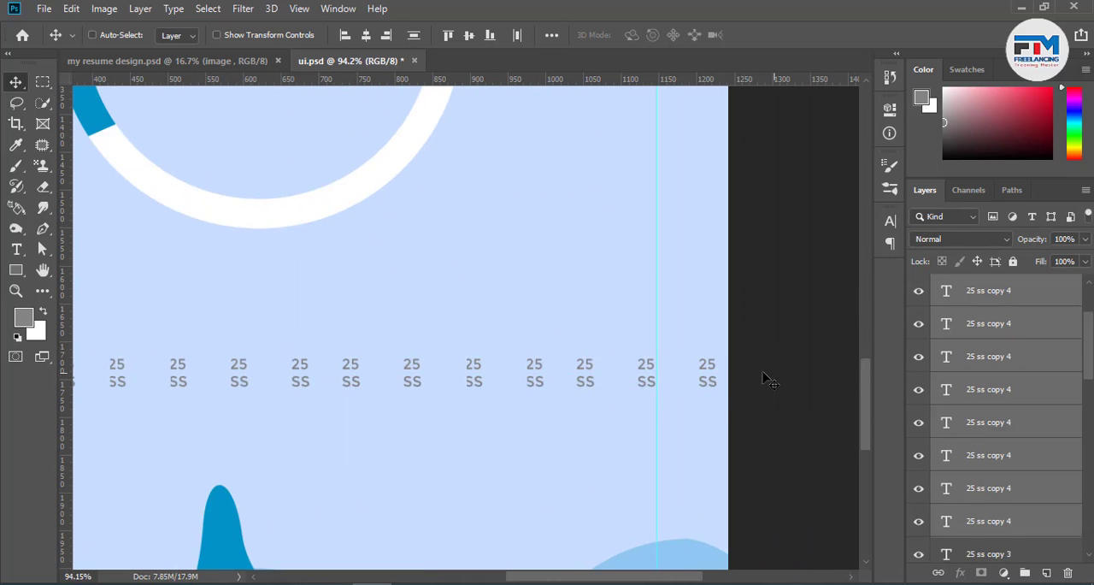
pyautogui.keyDown('ctrl'); pyautogui.click(713, 379); pyautogui.keyUp('ctrl')
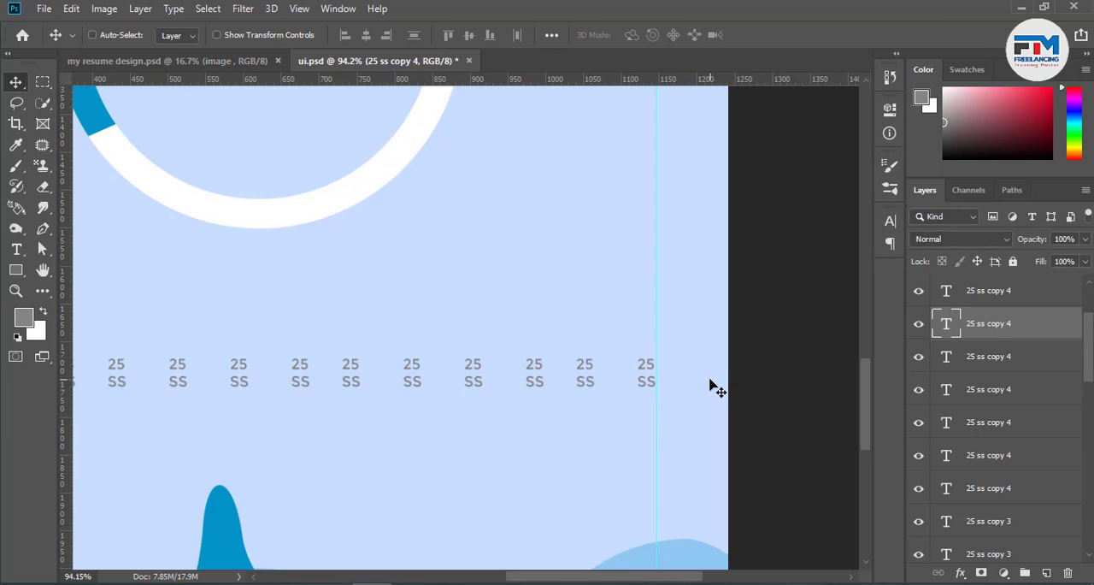
pyautogui.scroll(-6, 742, 381)
pyautogui.moveTo(792, 334); pyautogui.dragTo(715, 434)
pyautogui.scroll(-1, 715, 441)
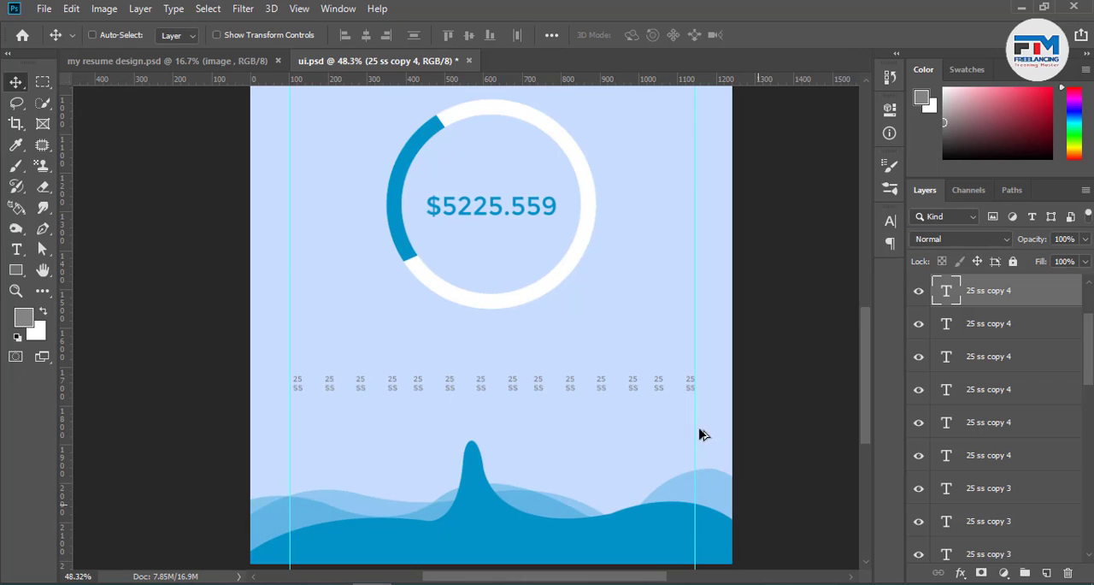
# Draw a thin grey horizontal rectangle about 1028 px wide and 3 px high beneath the row of labels
pyautogui.scroll(-1, 581, 416)
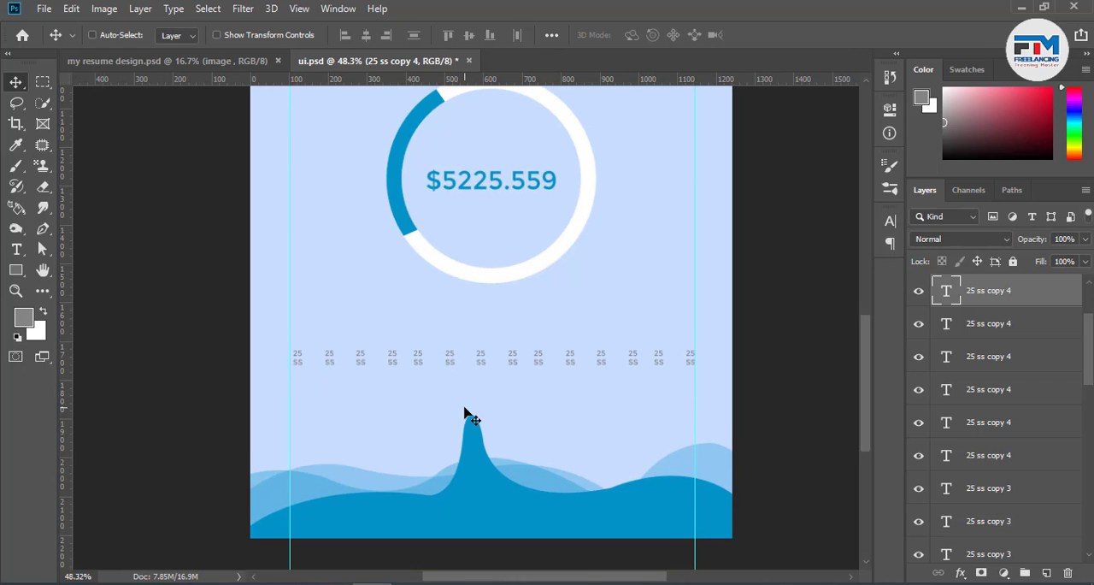
pyautogui.scroll(-1, 466, 414)
pyautogui.scroll(2, 383, 376)
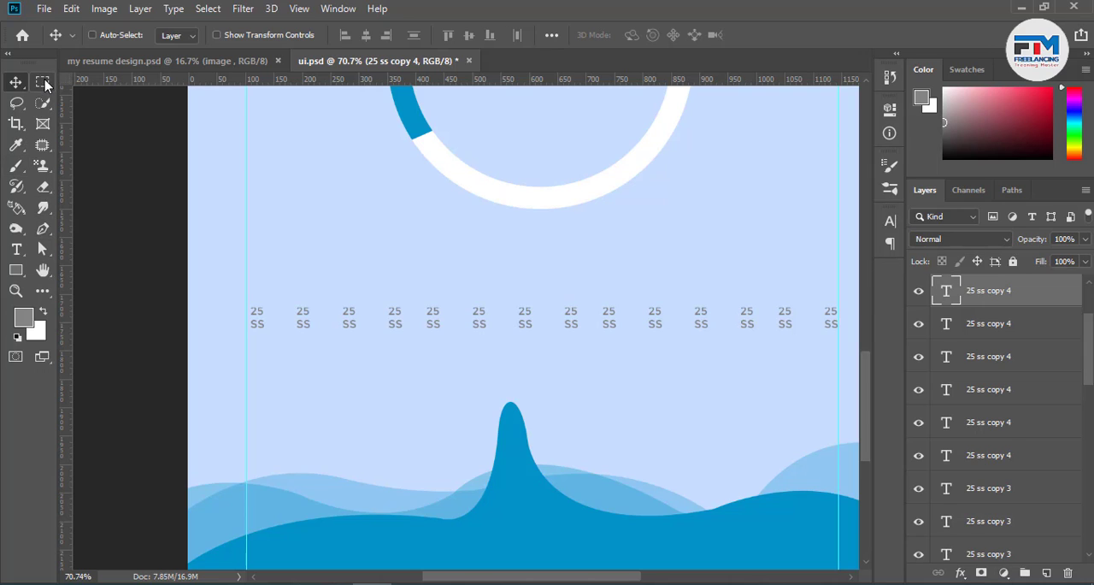
pyautogui.click(16, 270)
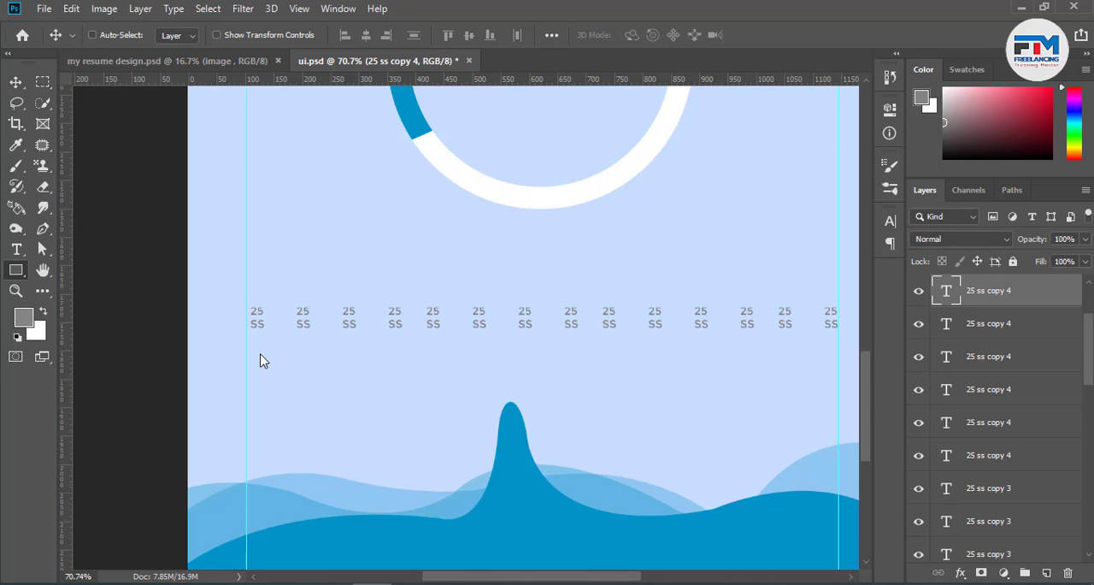
pyautogui.moveTo(255, 348); pyautogui.dragTo(837, 349)
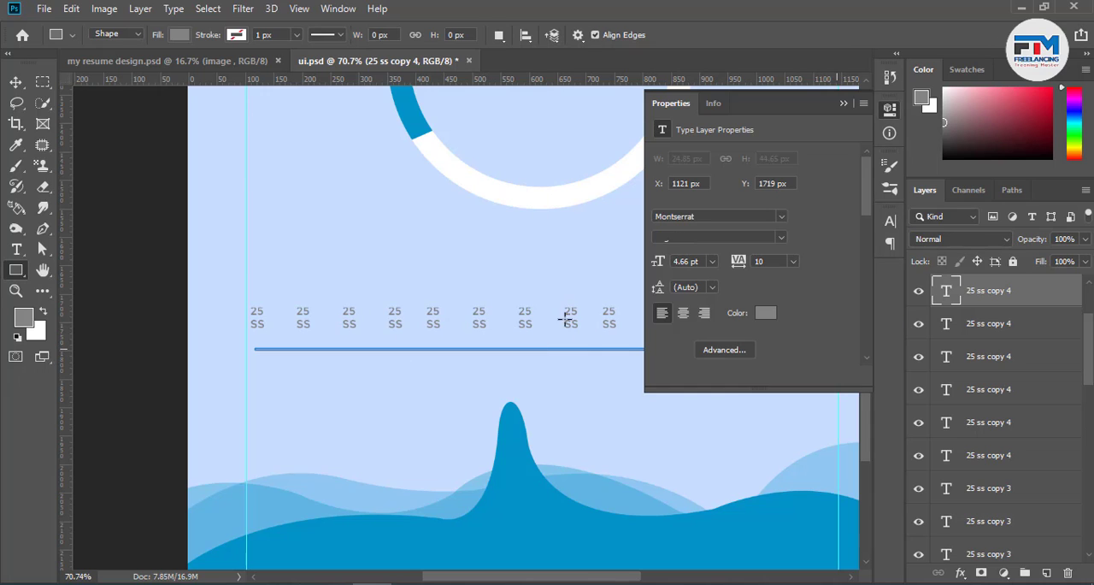
pyautogui.click(842, 103)
pyautogui.click(584, 266)
pyautogui.click(570, 234)
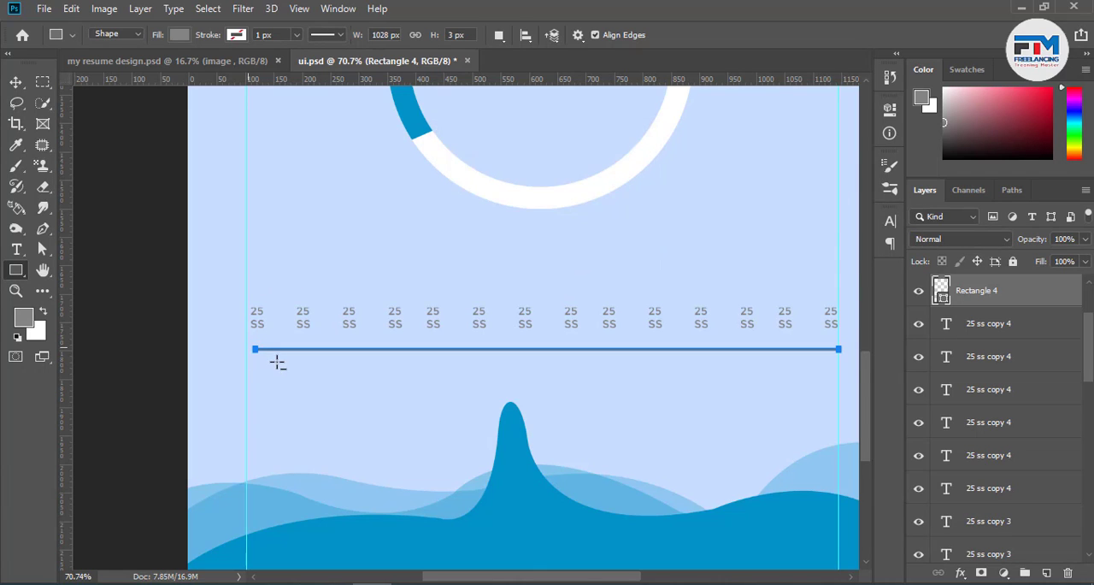
# Stretch the thin baseline to 101.56% width so it reaches the left guide, and scale its height to 66.67%
pyautogui.scroll(10, 241, 344)
pyautogui.scroll(2, 196, 320)
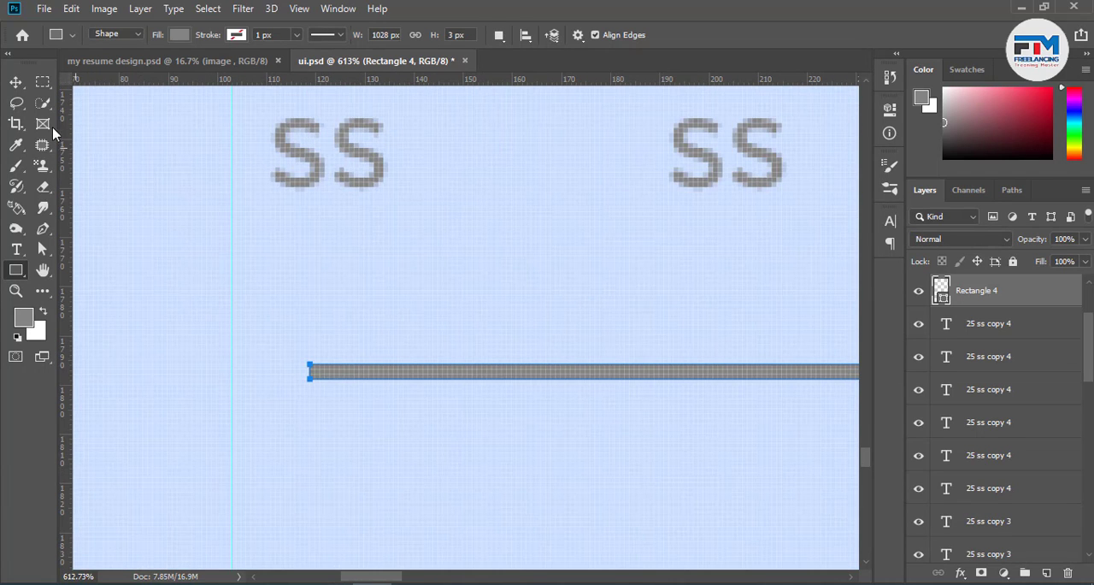
pyautogui.press('v')
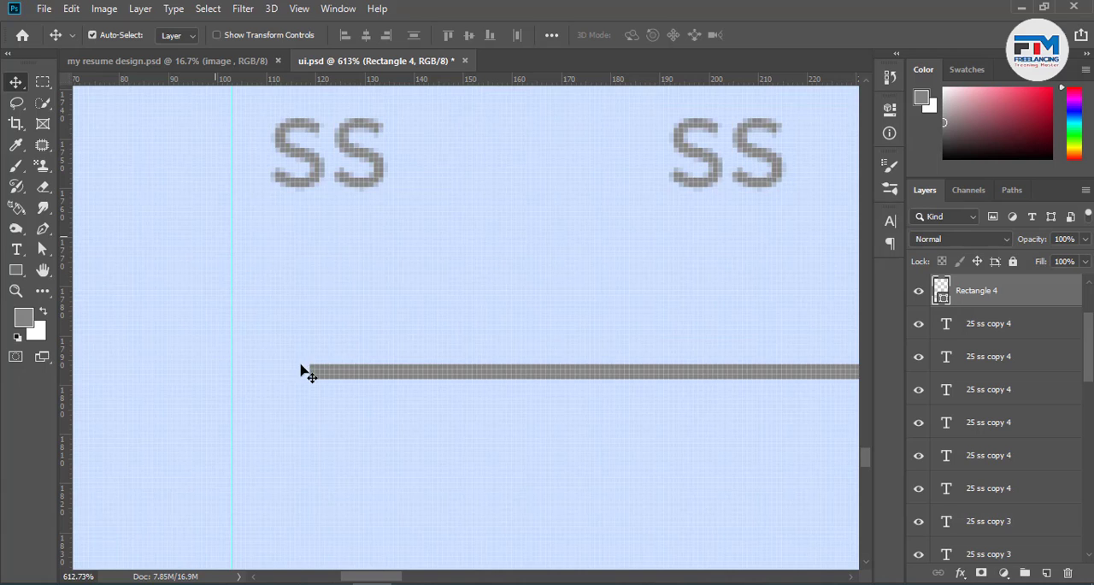
pyautogui.hotkey('ctrl', 't')
pyautogui.moveTo(305, 371); pyautogui.dragTo(231, 373)
pyautogui.click(770, 36)
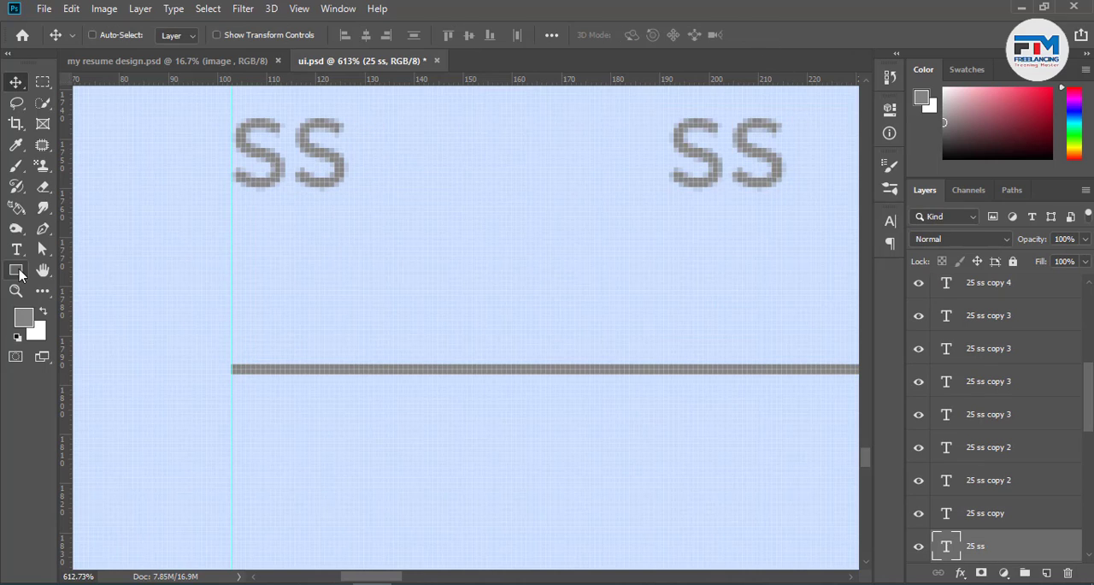
# Align the first label with the left guide and draw a 2 by 26 px vertical tick from below it to the baseline
pyautogui.click(17, 271)
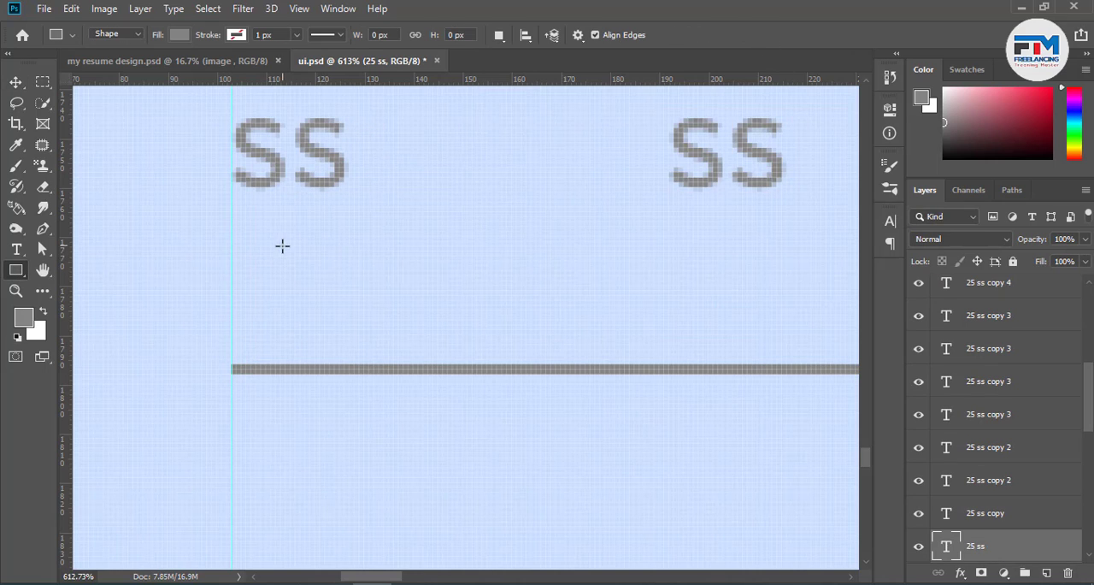
pyautogui.moveTo(281, 246)
pyautogui.mouseDown()
pyautogui.moveTo(291, 329)
pyautogui.moveTo(288, 371)
pyautogui.moveTo(275, 371)
pyautogui.mouseUp()
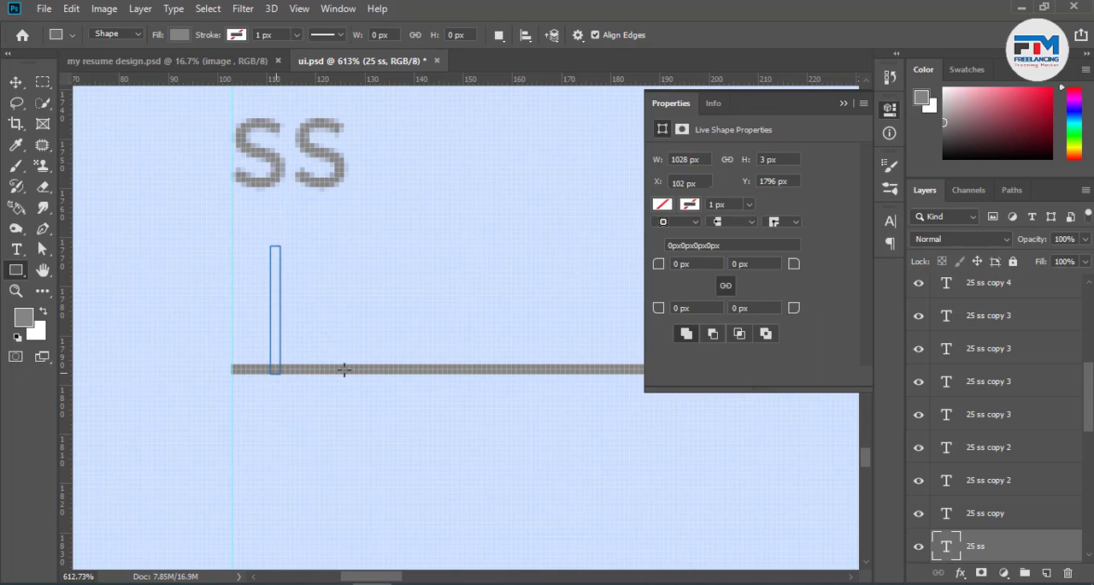
pyautogui.click(844, 103)
# Duplicate the vertical tick along the baseline, placing one copy under each of the second to fifth labels
pyautogui.scroll(-5, 251, 288)
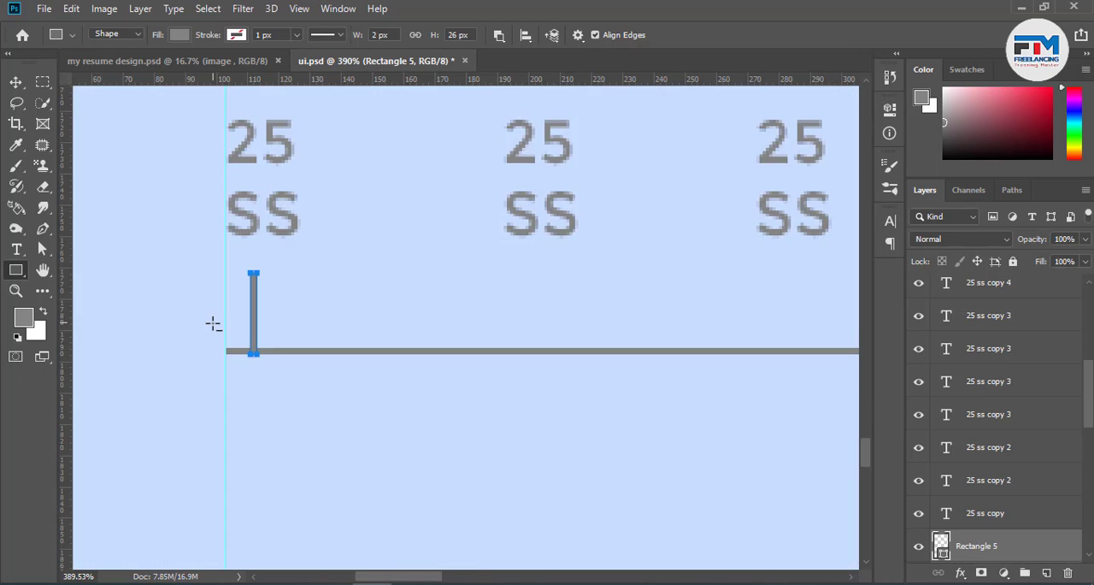
pyautogui.click(16, 82)
pyautogui.moveTo(334, 356); pyautogui.dragTo(395, 339)
pyautogui.scroll(-2, 220, 327)
pyautogui.scroll(2, 547, 321)
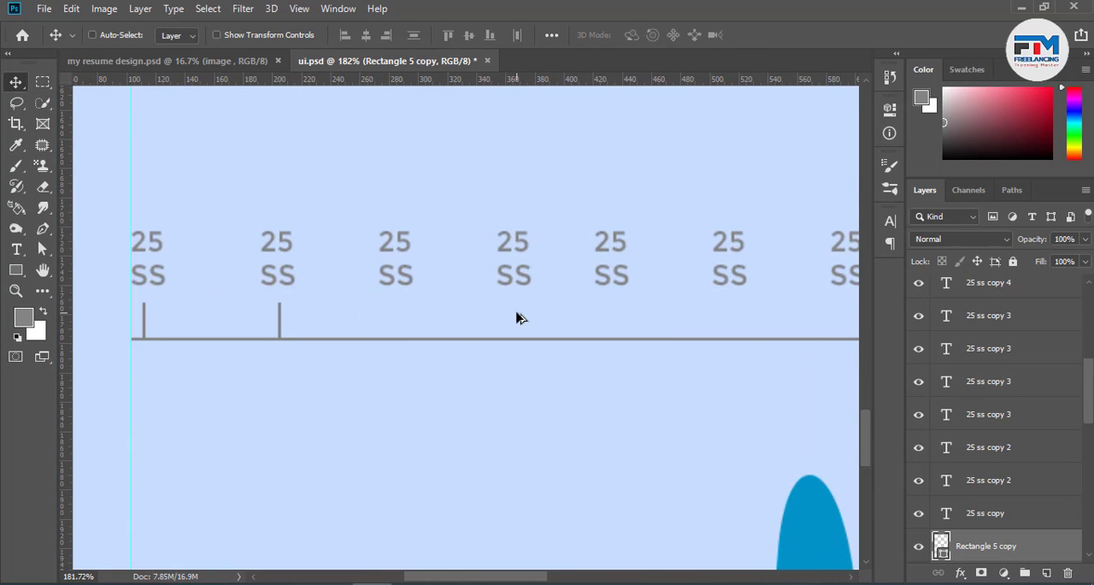
pyautogui.moveTo(382, 330); pyautogui.dragTo(642, 350)
pyautogui.scroll(-3, 508, 372)
pyautogui.scroll(-2, 284, 369)
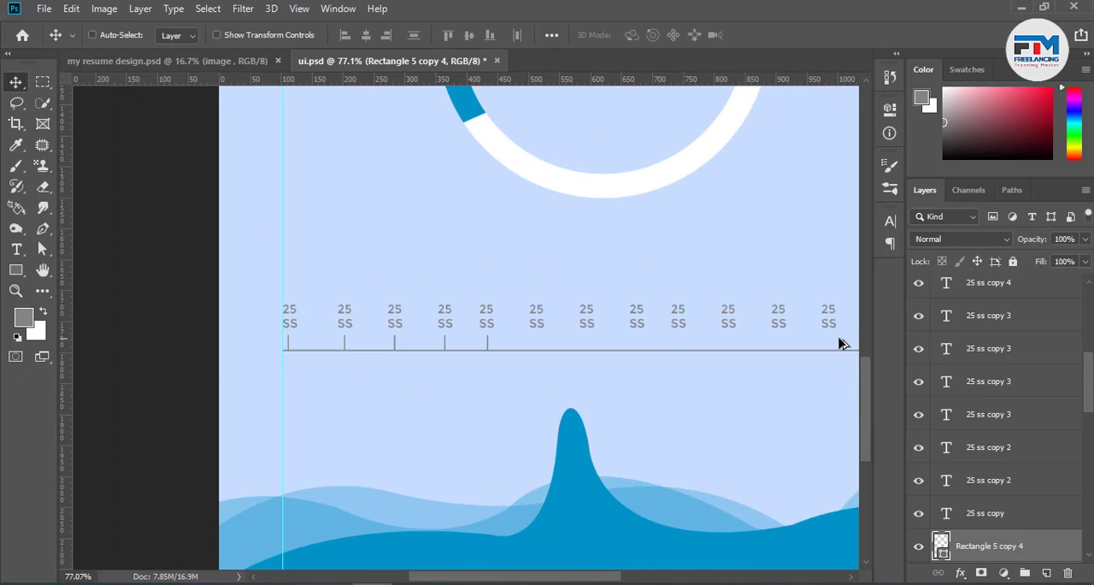
# Continue duplicating the tick along the baseline, centring a copy under each remaining label up to the last one
pyautogui.scroll(4, 640, 345)
pyautogui.keyDown('alt'); pyautogui.moveTo(248, 363); pyautogui.dragTo(598, 344); pyautogui.keyUp('alt')
pyautogui.keyDown('alt'); pyautogui.scroll(-3, 342, 380); pyautogui.keyUp('alt')
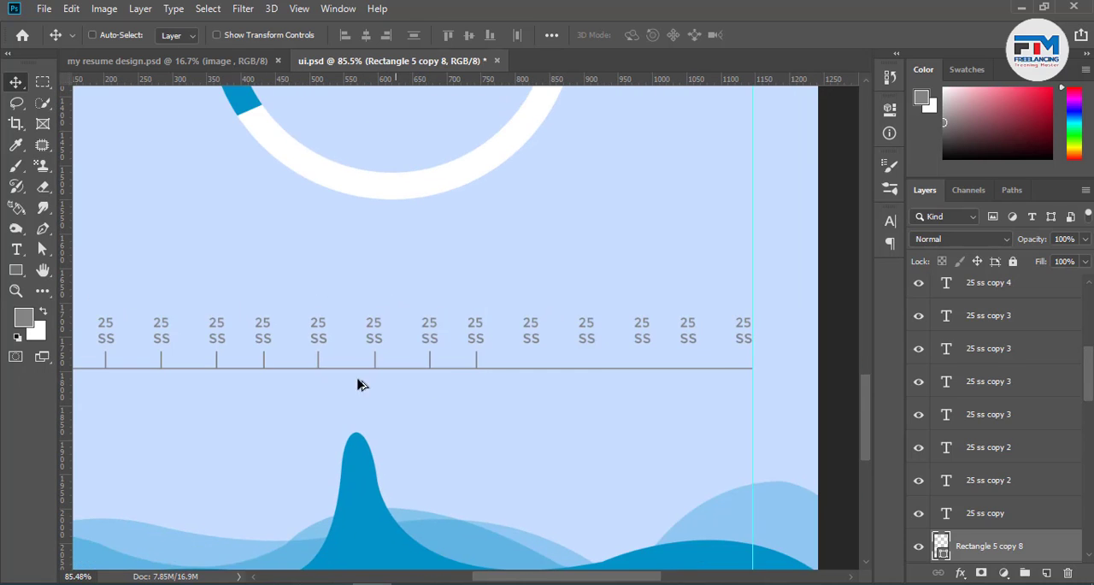
pyautogui.keyDown('alt'); pyautogui.scroll(4, 749, 362); pyautogui.keyUp('alt')
pyautogui.keyDown('alt'); pyautogui.moveTo(373, 382); pyautogui.dragTo(725, 379); pyautogui.keyUp('alt')
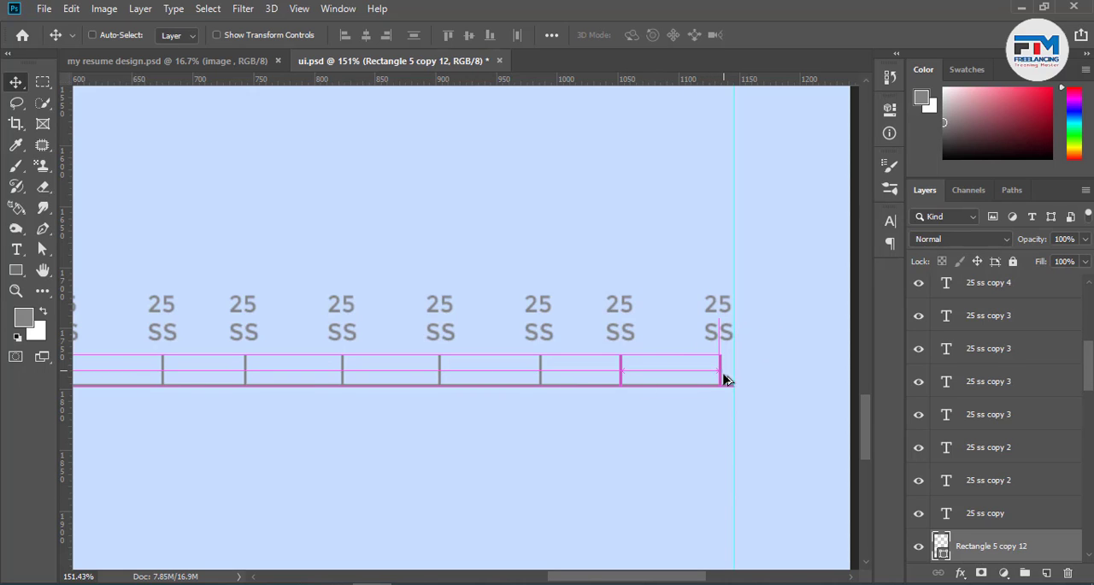
# Scale the baseline to 97.70% width so its right end stops at the last tick
pyautogui.scroll(10, 725, 379)
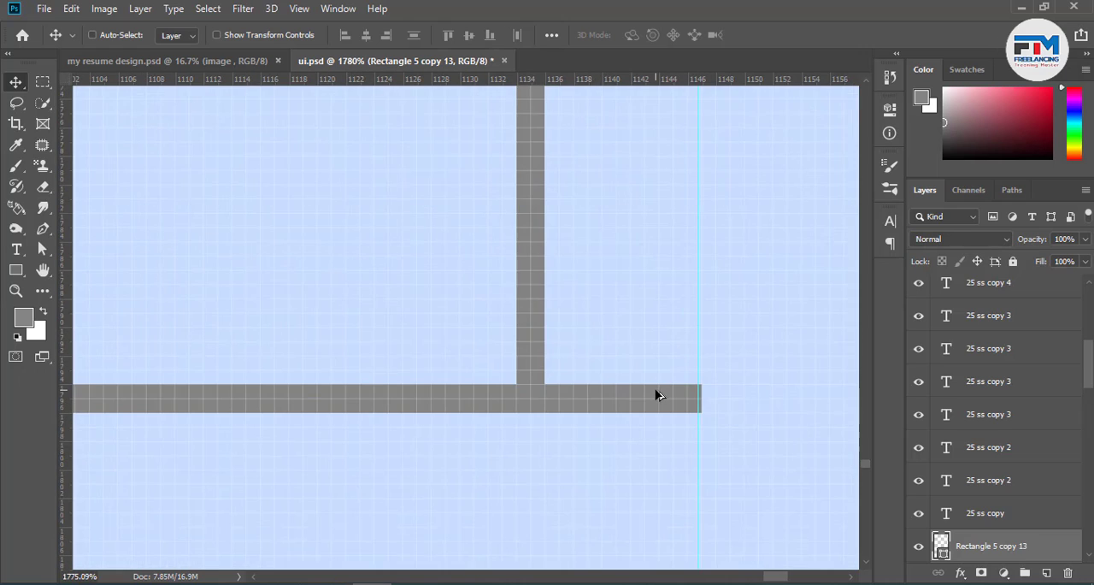
pyautogui.keyDown('ctrl'); pyautogui.click(660, 398); pyautogui.keyUp('ctrl')
pyautogui.hotkey('ctrl', 't')
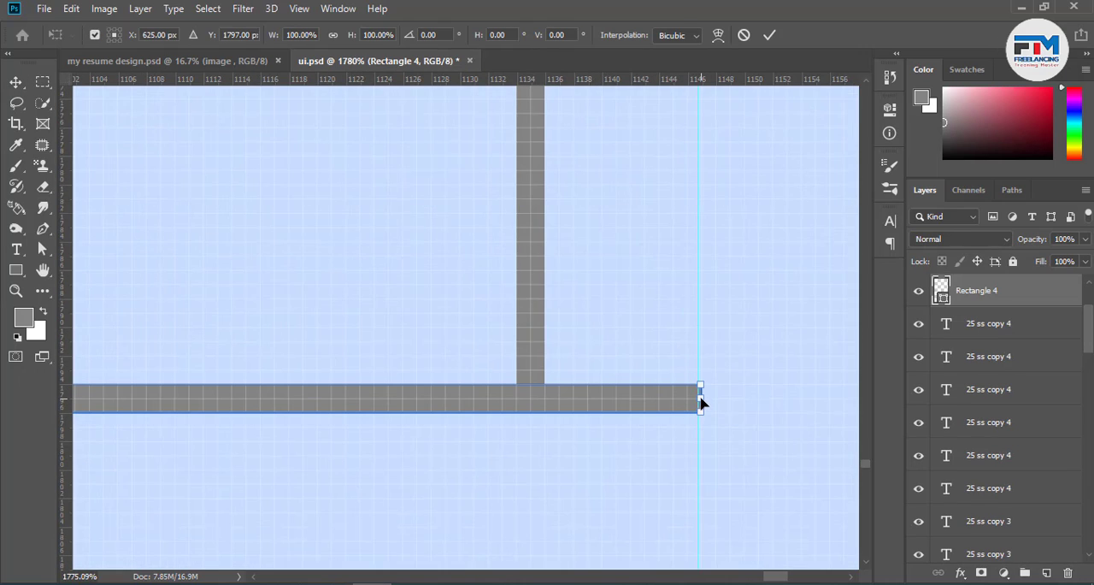
pyautogui.moveTo(700, 399); pyautogui.dragTo(530, 399)
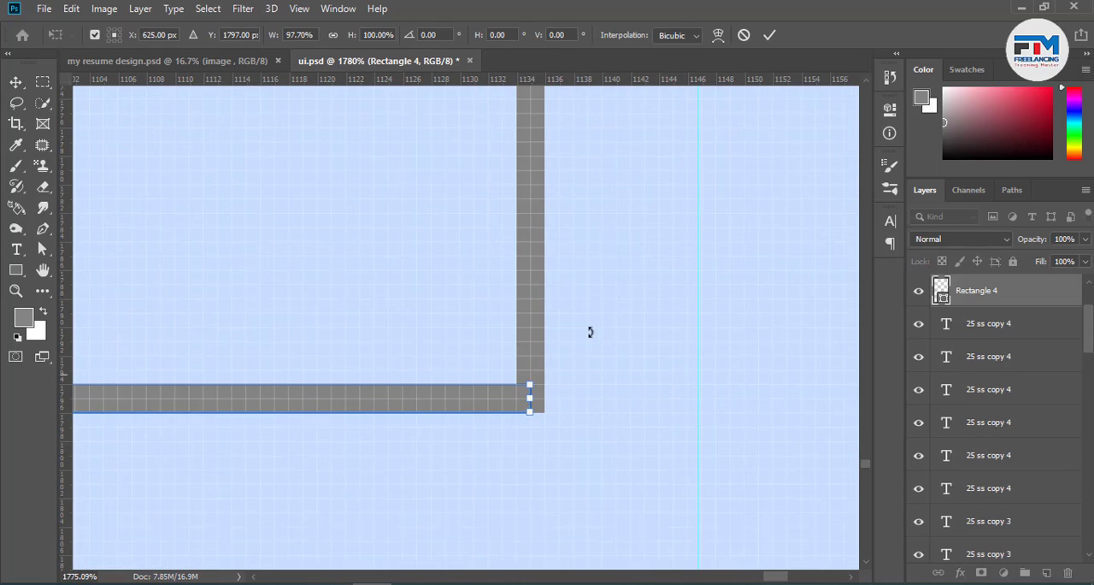
pyautogui.click(767, 35)
pyautogui.keyDown('alt'); pyautogui.scroll(-15, 684, 424); pyautogui.keyUp('alt')
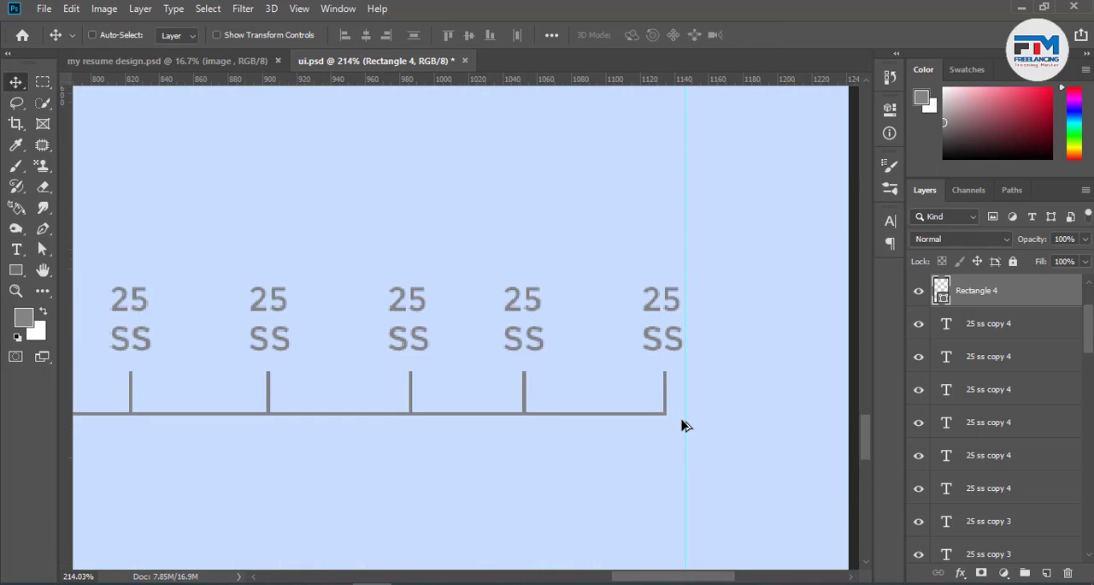
# Stretch the baseline to 100.29% width so its left end meets the first tick
pyautogui.keyDown('alt'); pyautogui.scroll(-2, 530, 430); pyautogui.keyUp('alt')
pyautogui.keyDown('alt'); pyautogui.scroll(8, 141, 418); pyautogui.keyUp('alt')
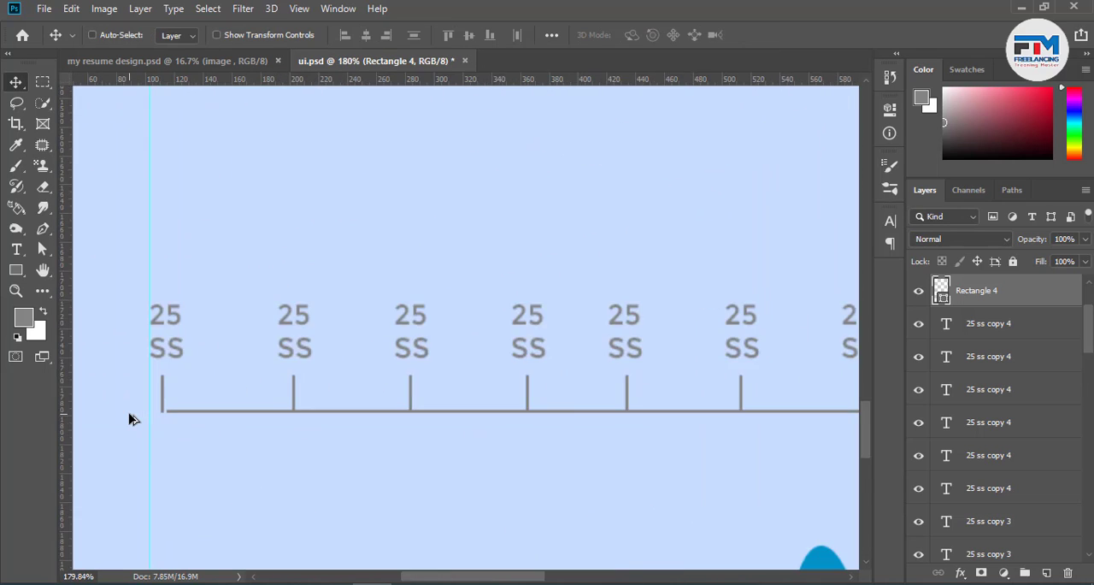
pyautogui.keyDown('alt'); pyautogui.scroll(6, 141, 419); pyautogui.keyUp('alt')
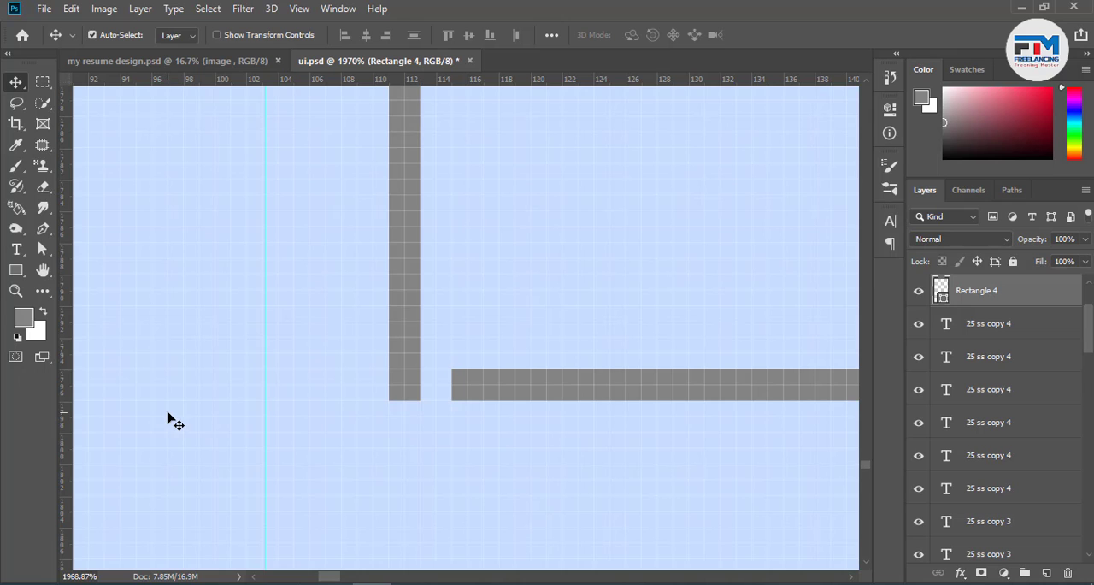
pyautogui.hotkey('ctrl', 't')
pyautogui.moveTo(447, 389); pyautogui.dragTo(392, 386)
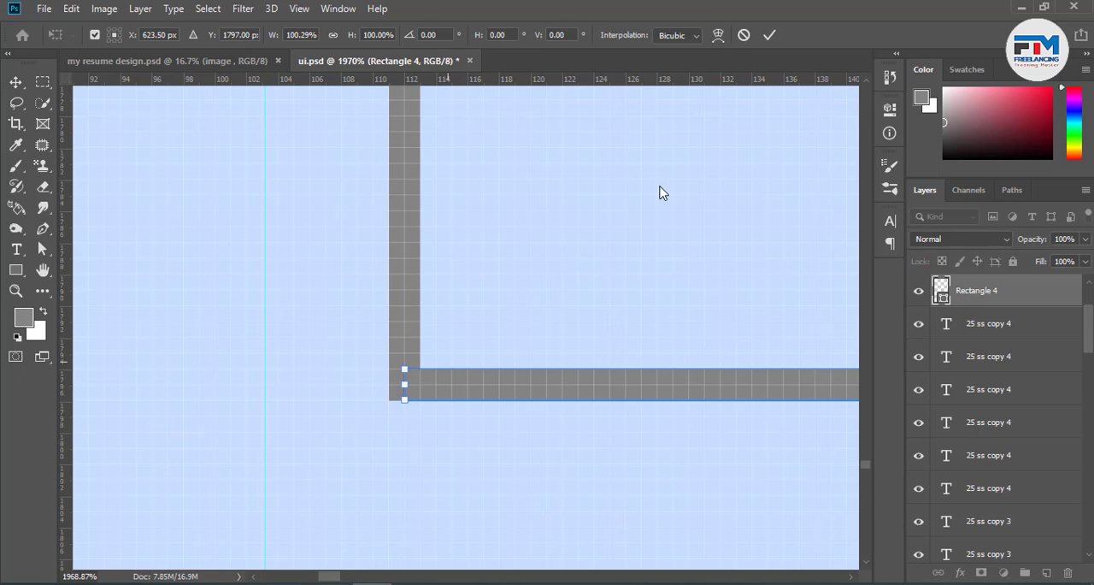
pyautogui.click(770, 35)
# Look over the wallet screen from the ticked timeline and waves up to the header and card
pyautogui.keyDown('alt'); pyautogui.scroll(-12, 291, 440); pyautogui.keyUp('alt')
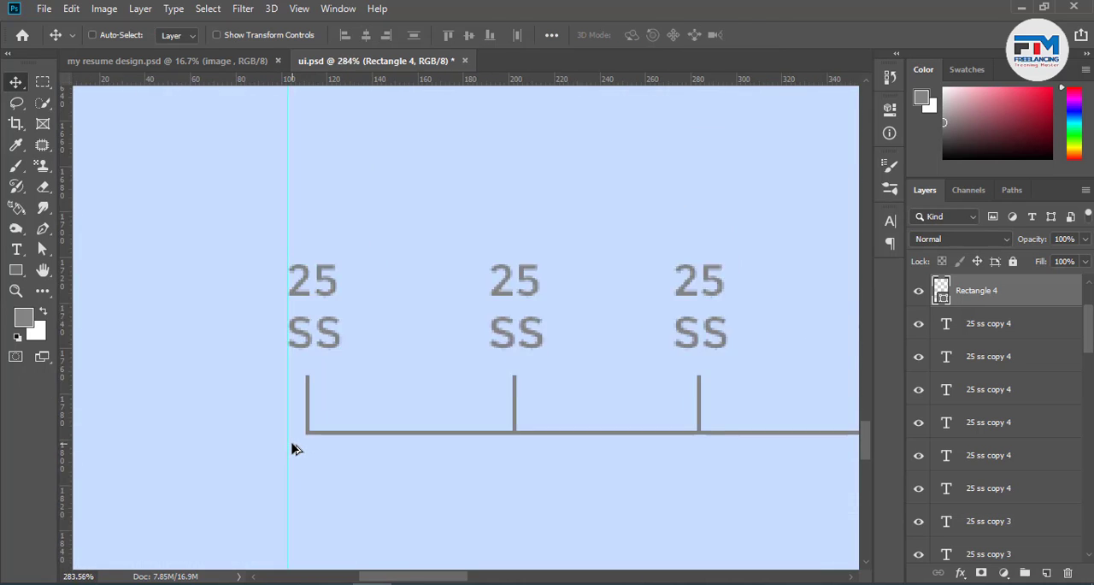
pyautogui.keyDown('alt'); pyautogui.scroll(-2, 291, 440); pyautogui.keyUp('alt')
pyautogui.scroll(-3, 475, 453)
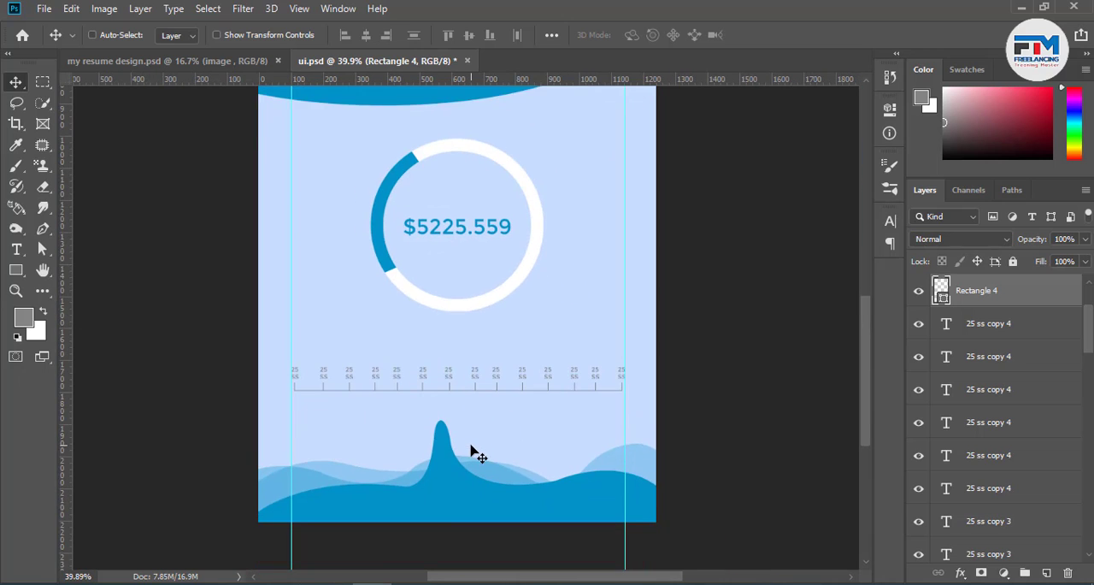
pyautogui.scroll(2, 588, 436)
pyautogui.scroll(10, 464, 480)
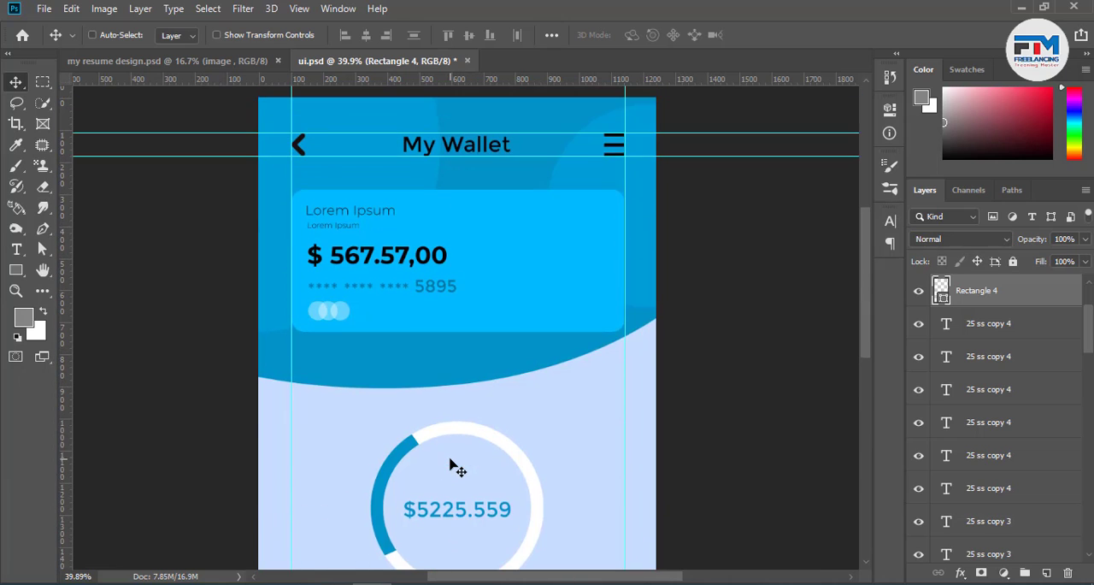
pyautogui.scroll(2, 452, 464)
pyautogui.scroll(-4, 418, 453)
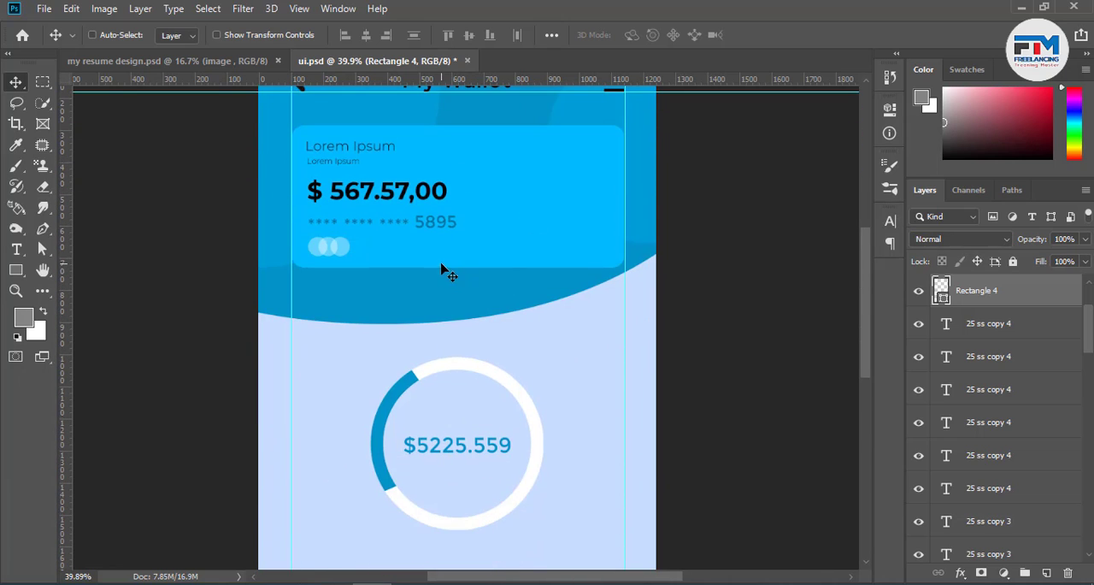
pyautogui.scroll(2, 496, 511)
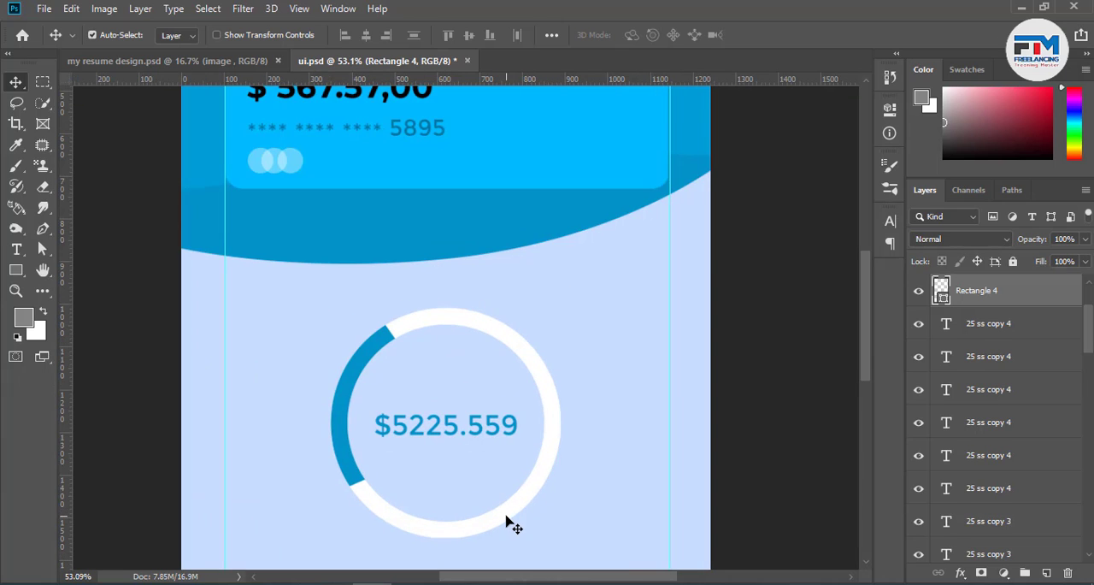
# Add a Color Overlay effect to the white progress ring on the Ellipse 3 layer
pyautogui.keyDown('ctrl'); pyautogui.click(510, 523); pyautogui.keyUp('ctrl')
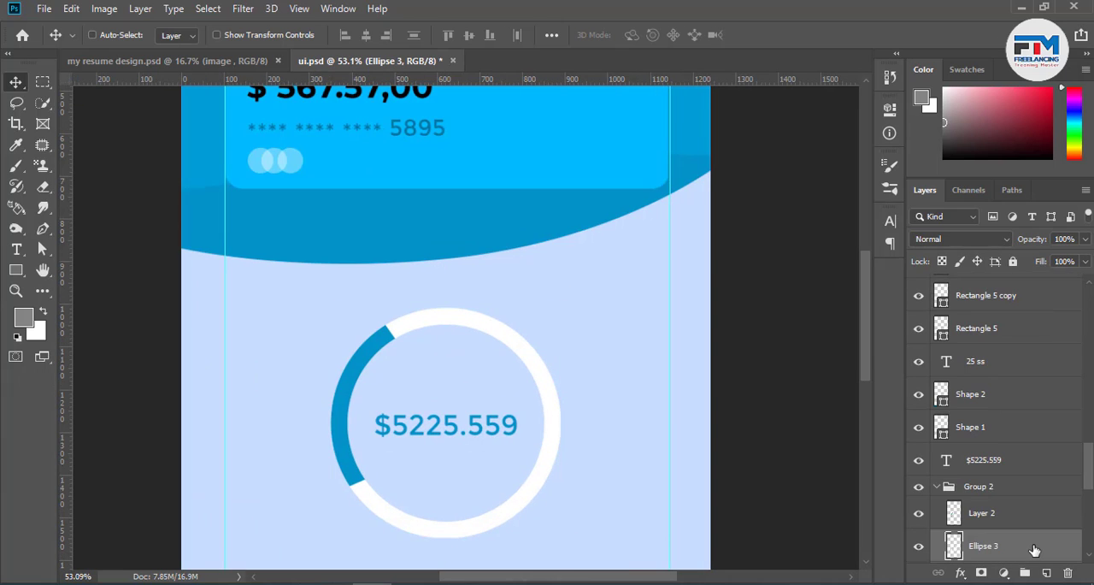
pyautogui.press('h')
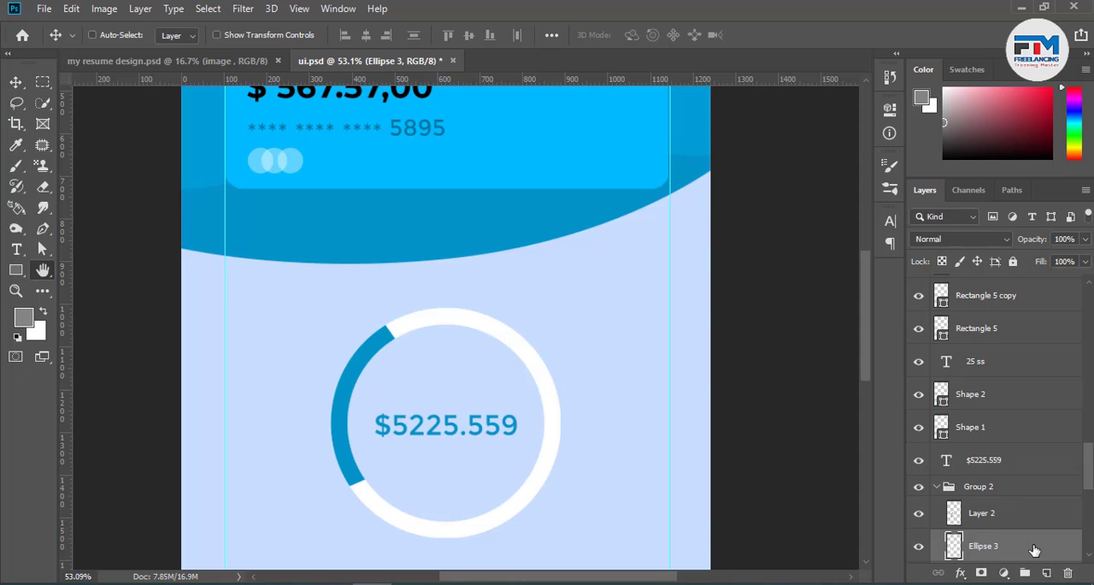
pyautogui.doubleClick(1034, 547)
pyautogui.moveTo(493, 199); pyautogui.dragTo(750, 93)
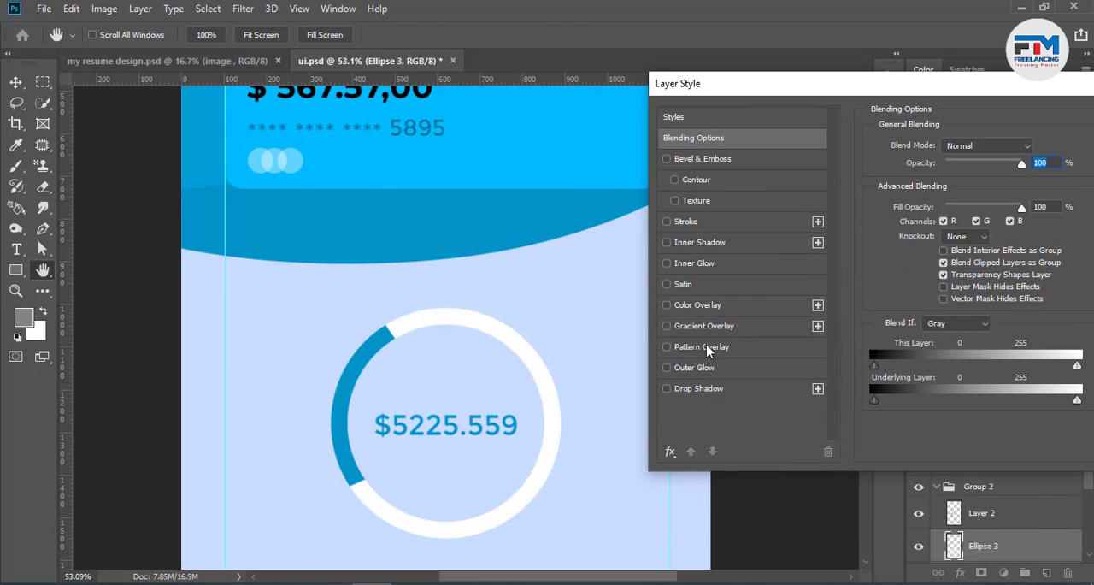
pyautogui.click(697, 312)
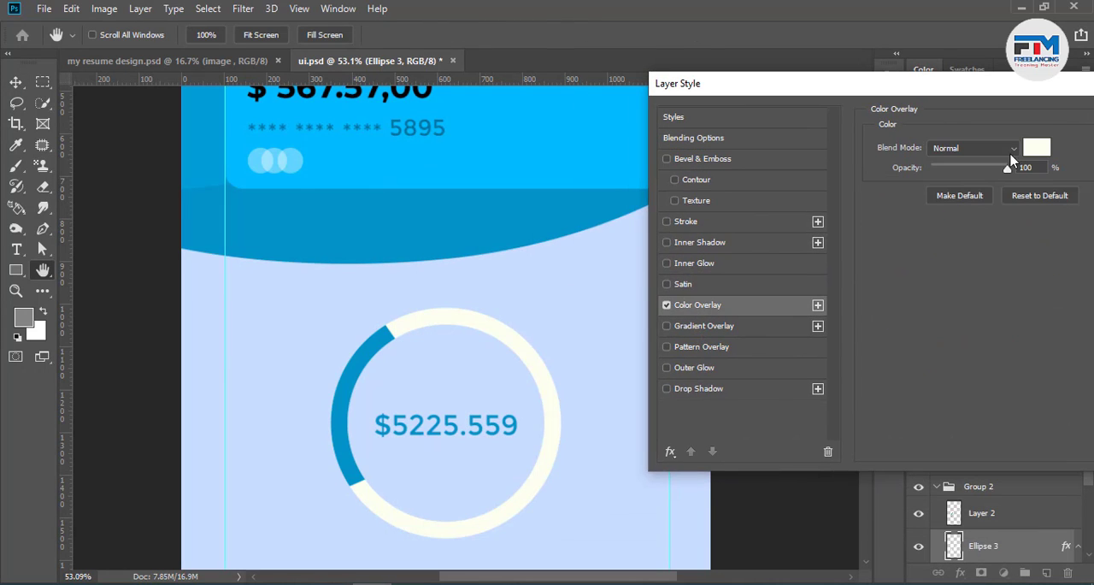
# Set the ring's overlay colour to the design's blue #0093c9 and apply the layer style
pyautogui.click(1036, 148)
pyautogui.write('ffffff')
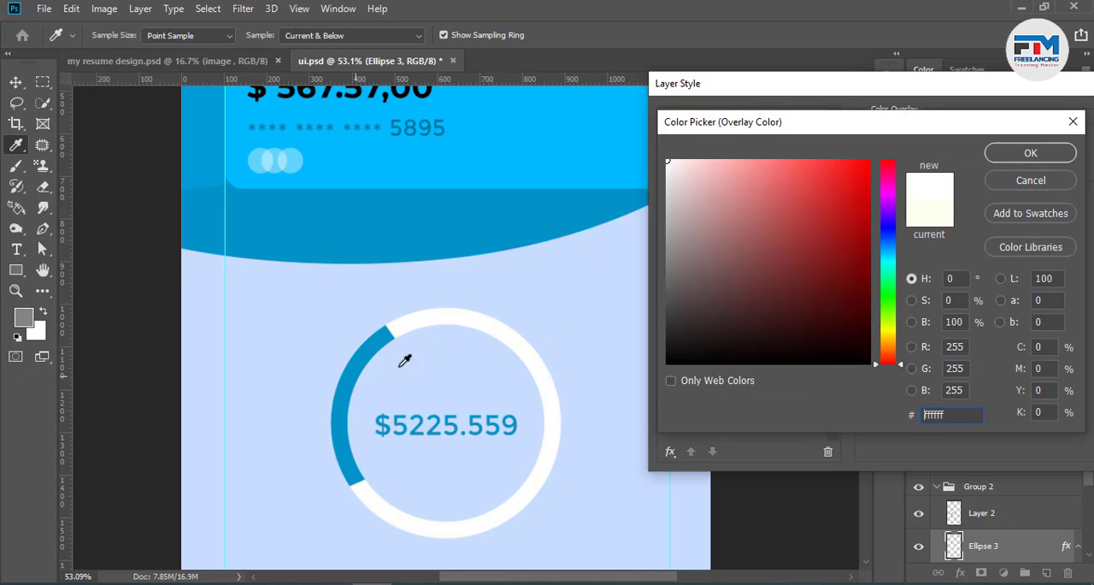
pyautogui.click(335, 360)
pyautogui.click(433, 231)
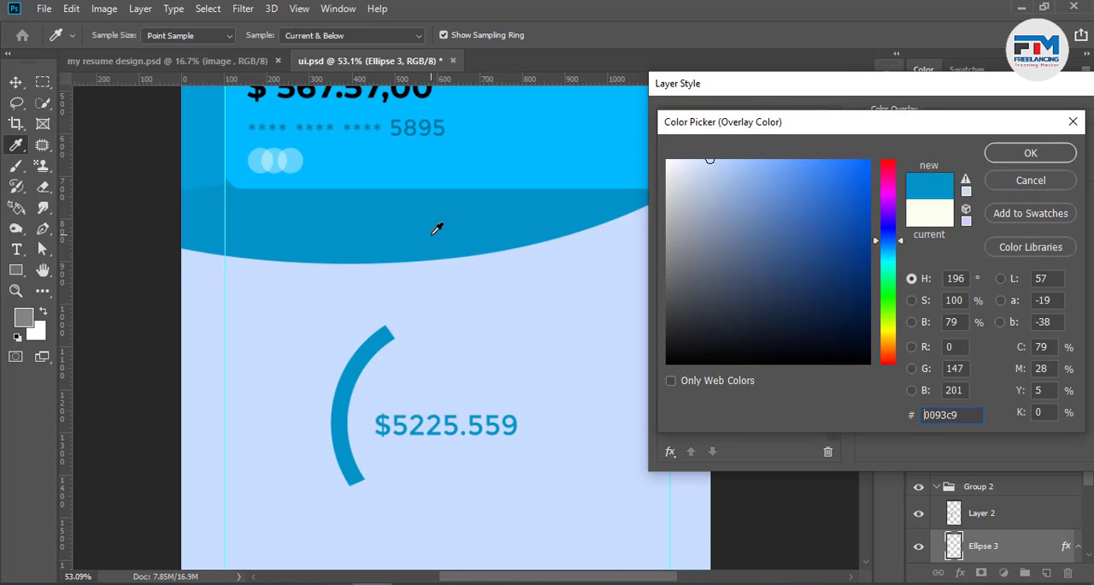
pyautogui.click(359, 372)
pyautogui.click(415, 214)
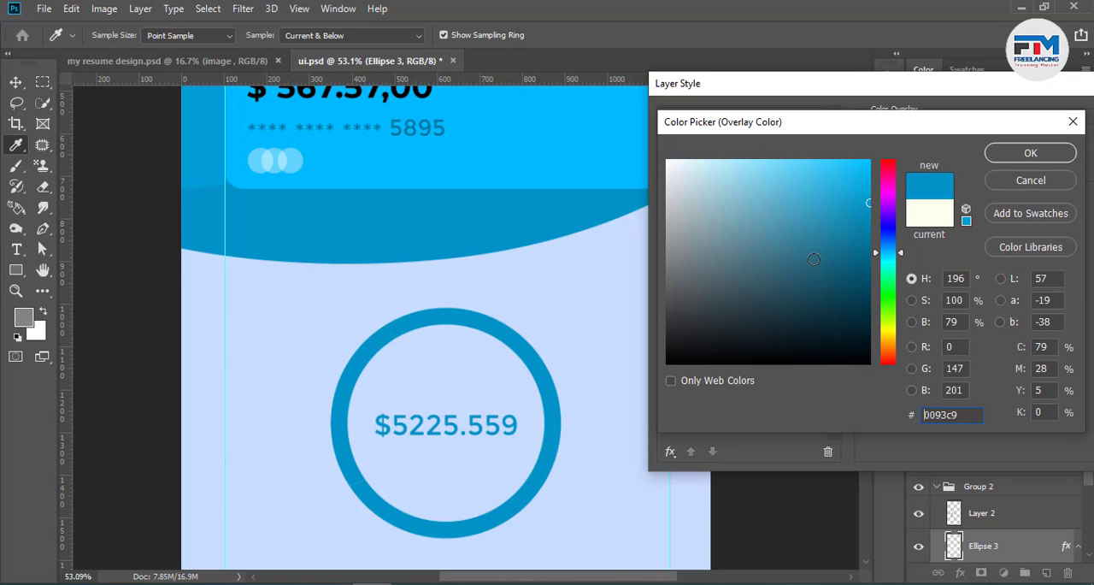
pyautogui.click(991, 156)
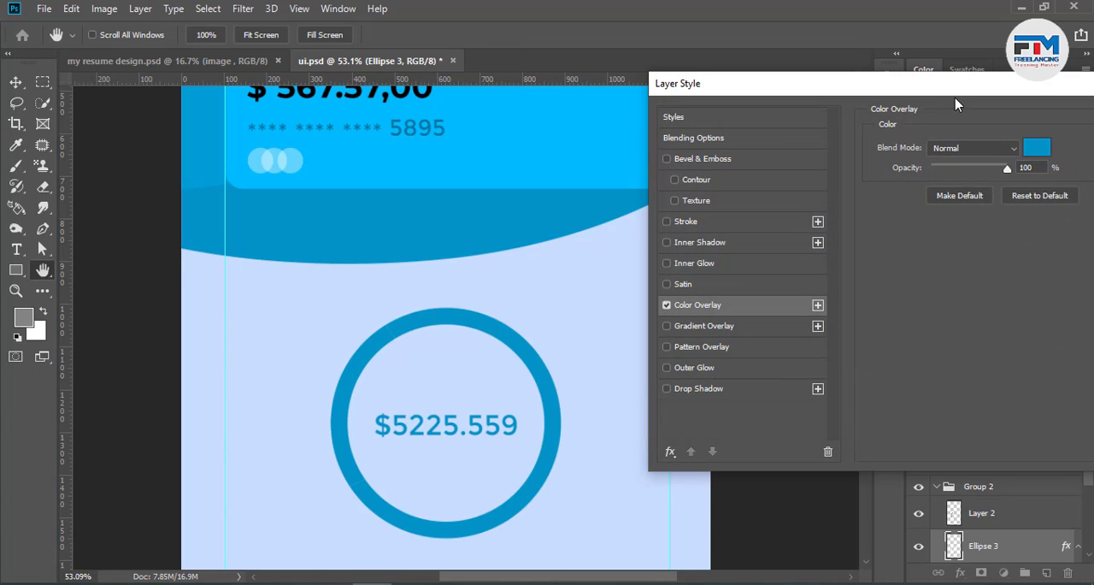
pyautogui.click(1068, 133)
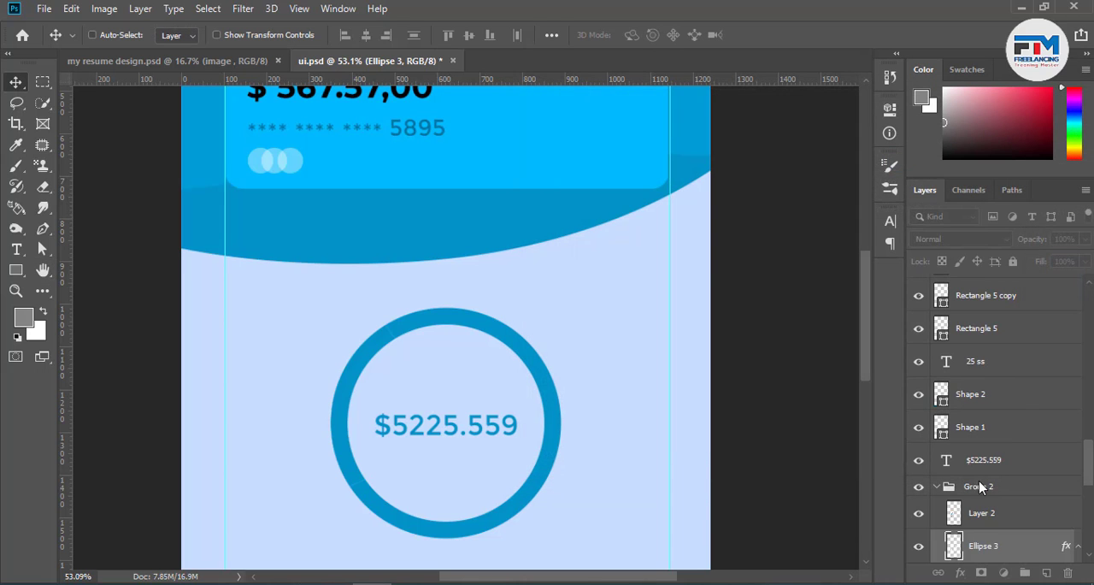
# Apply a light grey #bebebe Color Overlay to the arc segment on Layer 2
pyautogui.click(1018, 512)
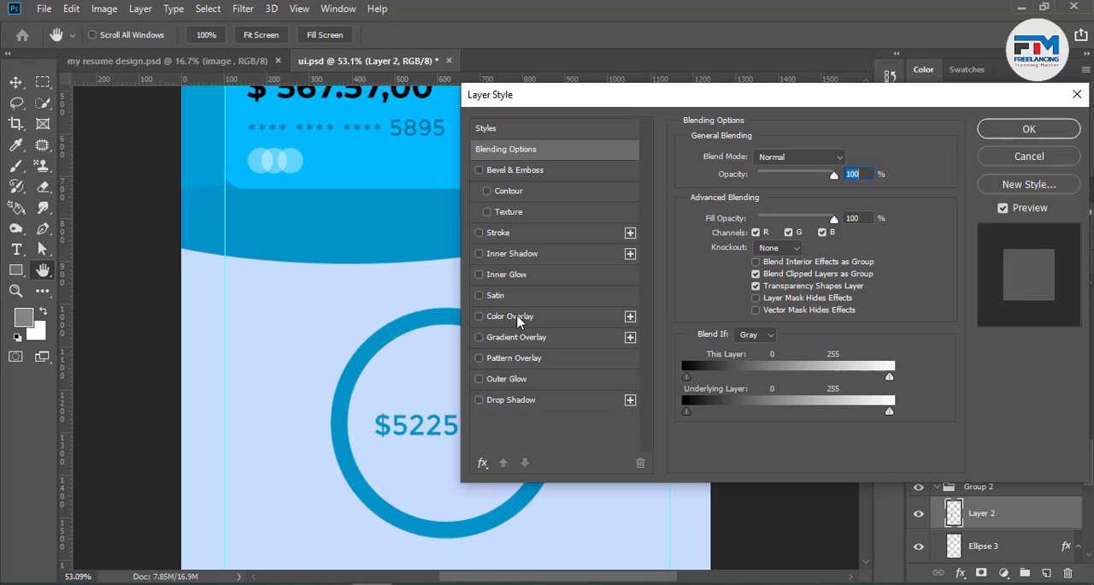
pyautogui.click(519, 317)
pyautogui.click(851, 155)
pyautogui.moveTo(696, 244); pyautogui.dragTo(648, 253)
pyautogui.moveTo(712, 210); pyautogui.dragTo(614, 184)
pyautogui.moveTo(687, 176)
pyautogui.mouseDown()
pyautogui.moveTo(644, 178)
pyautogui.moveTo(651, 209)
pyautogui.moveTo(638, 182)
pyautogui.moveTo(668, 183)
pyautogui.moveTo(660, 198)
pyautogui.mouseUp()
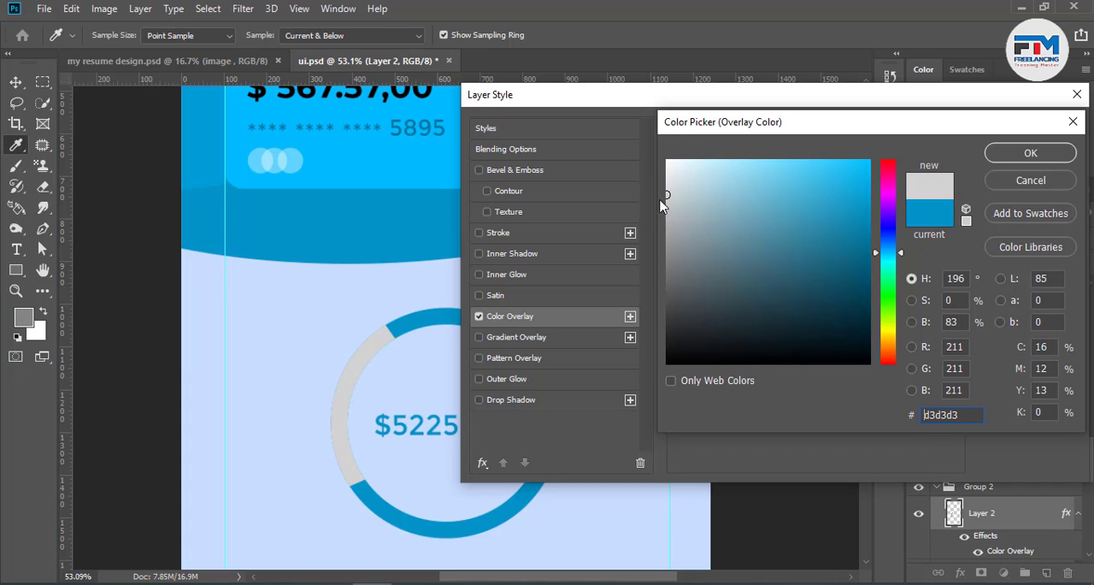
pyautogui.moveTo(718, 224)
pyautogui.mouseDown()
pyautogui.moveTo(640, 226)
pyautogui.moveTo(684, 224)
pyautogui.moveTo(672, 250)
pyautogui.moveTo(614, 212)
pyautogui.mouseUp()
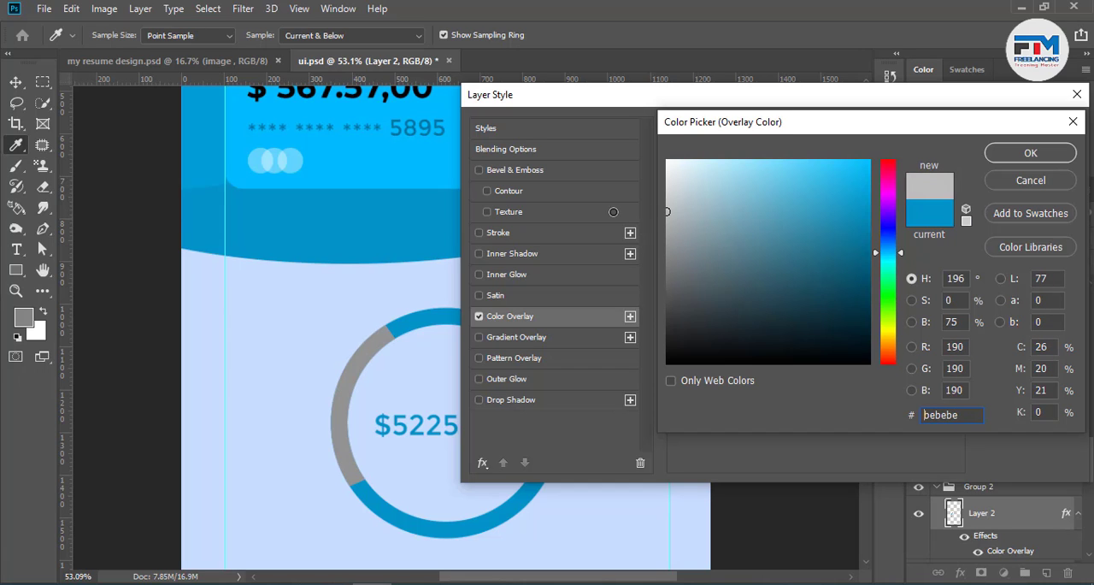
pyautogui.click(1029, 151)
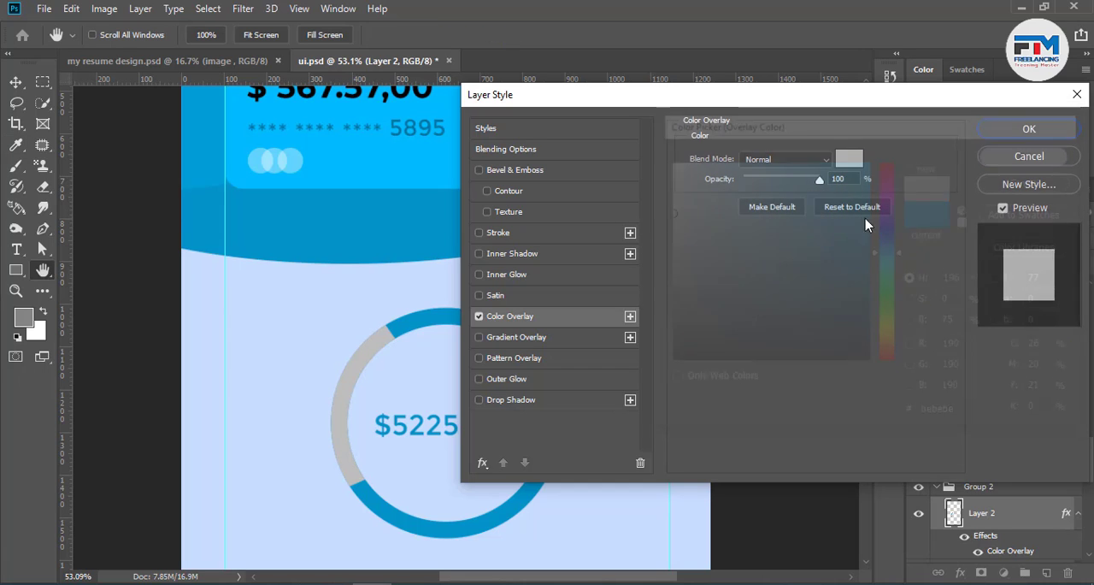
pyautogui.click(1019, 128)
# Load the grey arc's outline as a selection, erase the blue ring beneath it on Ellipse 3, and clear the selection
pyautogui.scroll(5, 303, 472)
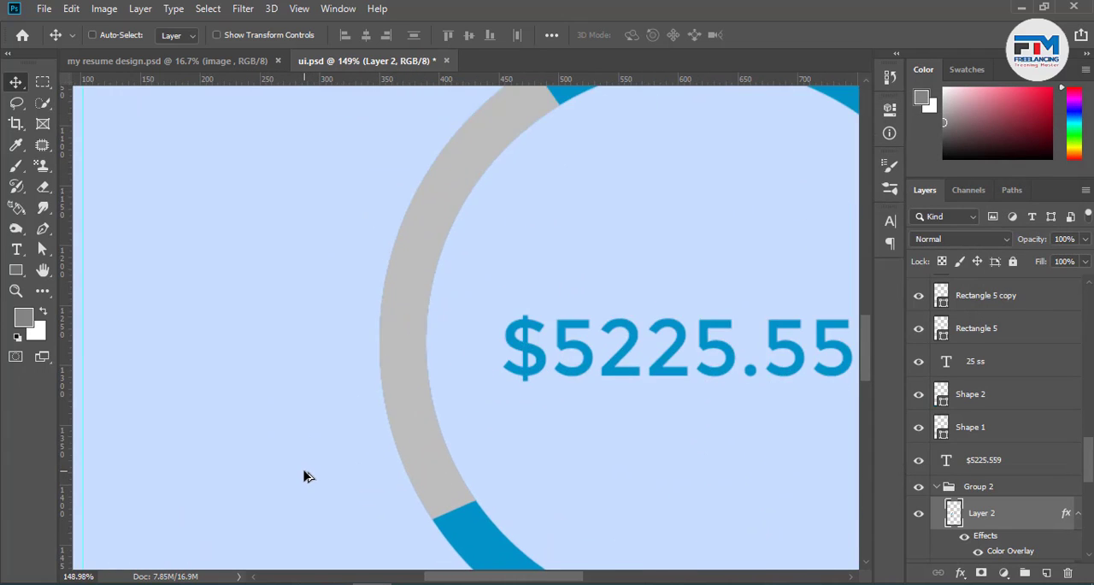
pyautogui.keyDown('ctrl'); pyautogui.click(953, 512); pyautogui.keyUp('ctrl')
pyautogui.scroll(-4, 527, 430)
pyautogui.scroll(-5, 974, 449)
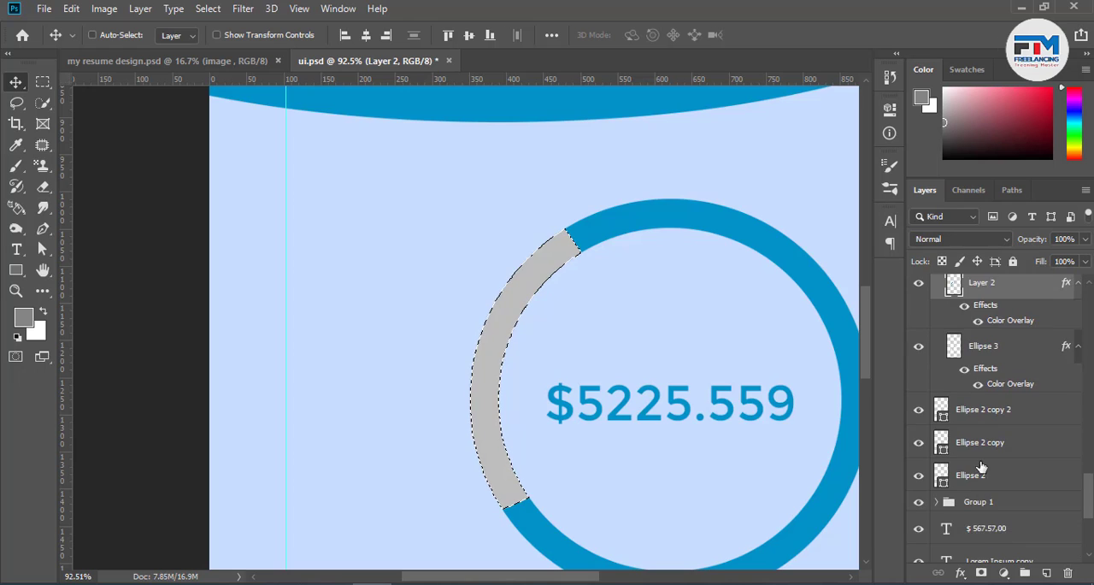
pyautogui.click(973, 389)
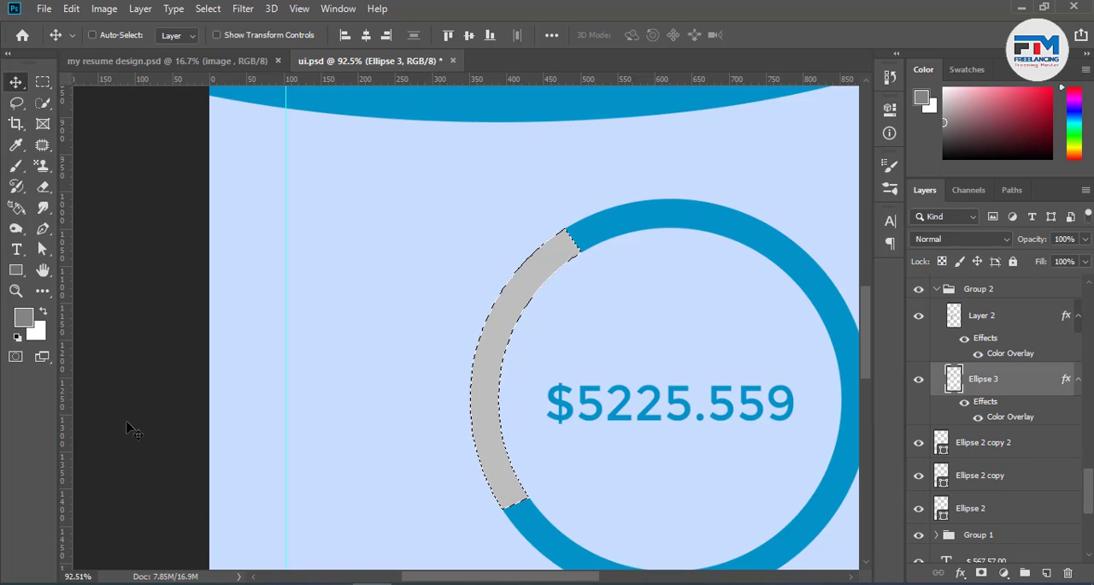
pyautogui.click(44, 190)
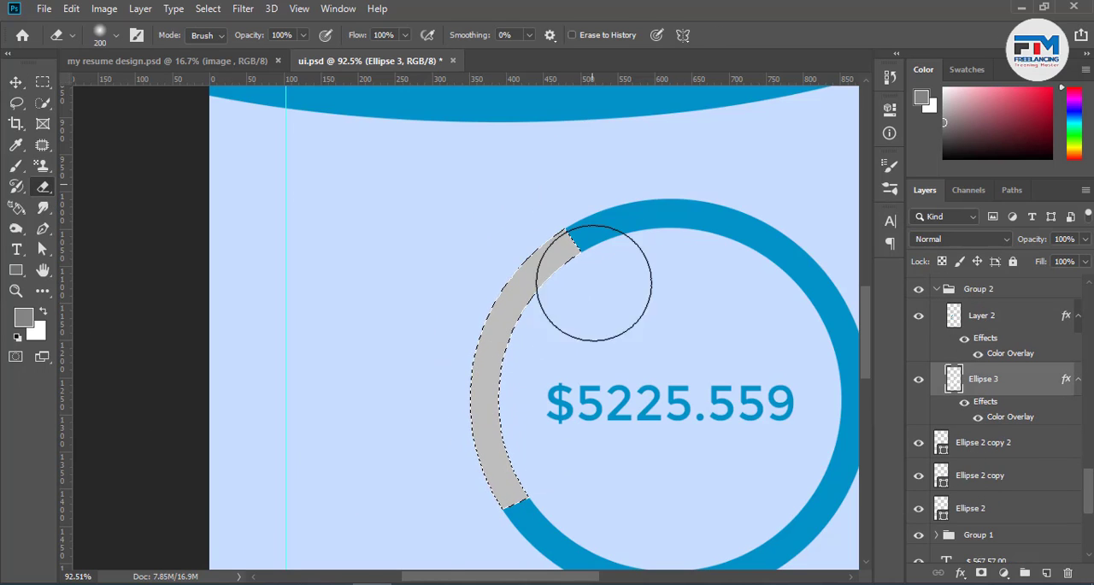
pyautogui.click(15, 82)
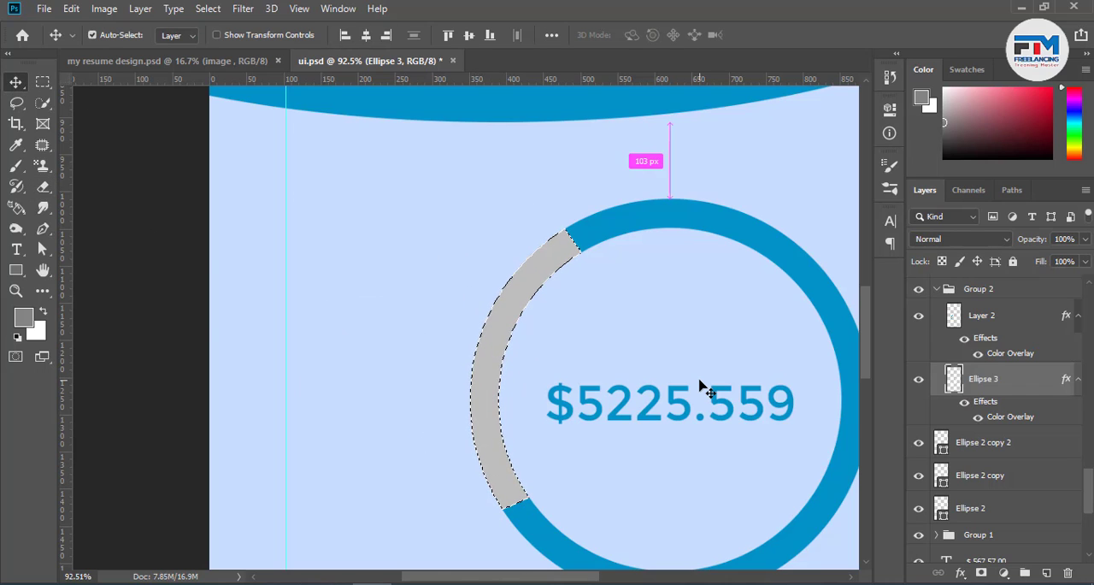
pyautogui.hotkey('ctrl', 'd')
# Examine the recoloured ring, timeline and waves within the whole wallet screen, and collapse Group 2
pyautogui.keyDown('alt'); pyautogui.scroll(-5, 468, 488); pyautogui.keyUp('alt')
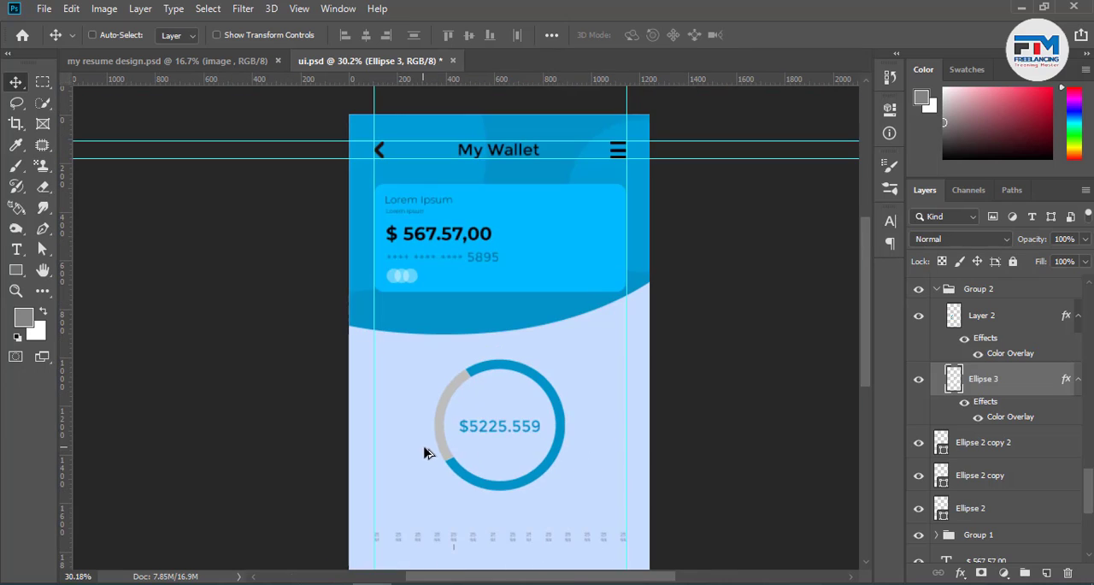
pyautogui.scroll(-3, 581, 427)
pyautogui.keyDown('alt'); pyautogui.scroll(2, 495, 410); pyautogui.keyUp('alt')
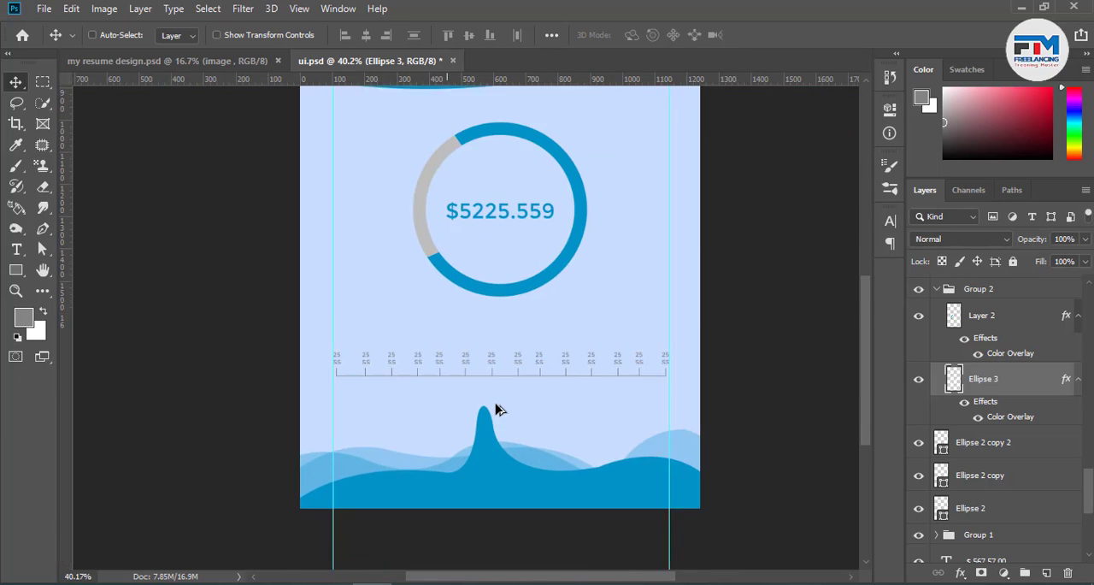
pyautogui.keyDown('alt'); pyautogui.scroll(-1, 500, 415); pyautogui.keyUp('alt')
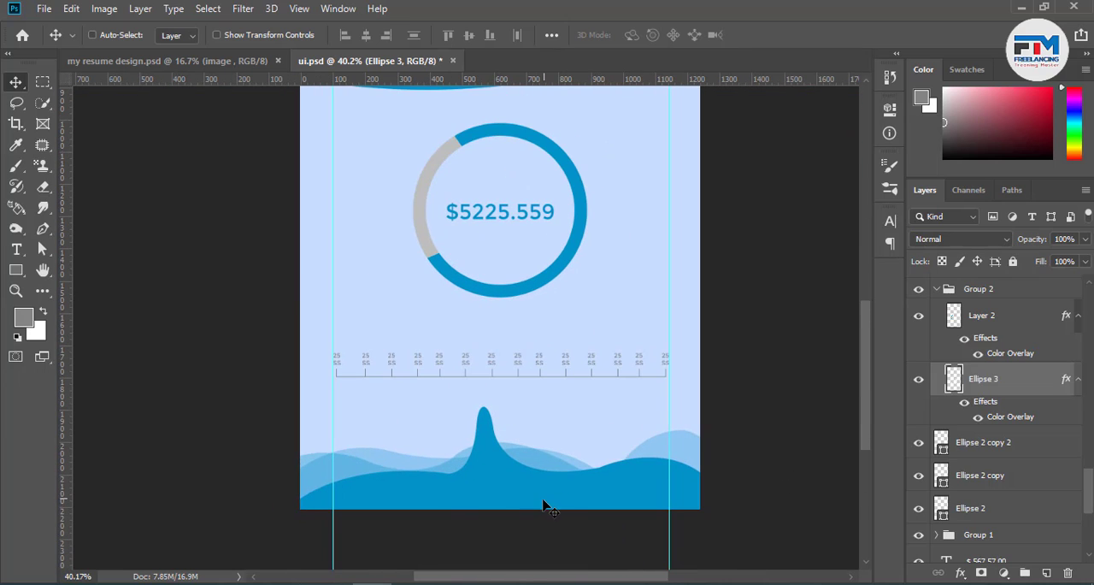
pyautogui.scroll(1, 547, 504)
pyautogui.scroll(-2, 543, 517)
pyautogui.scroll(-1, 544, 523)
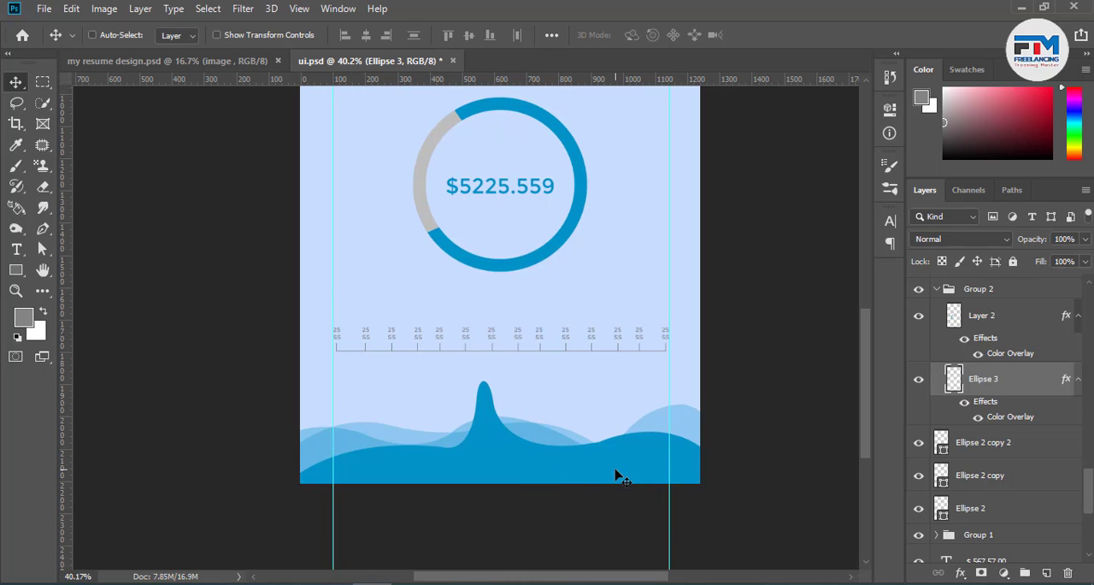
pyautogui.keyDown('alt'); pyautogui.scroll(-1, 552, 475); pyautogui.keyUp('alt')
pyautogui.keyDown('alt'); pyautogui.scroll(-1, 551, 475); pyautogui.keyUp('alt')
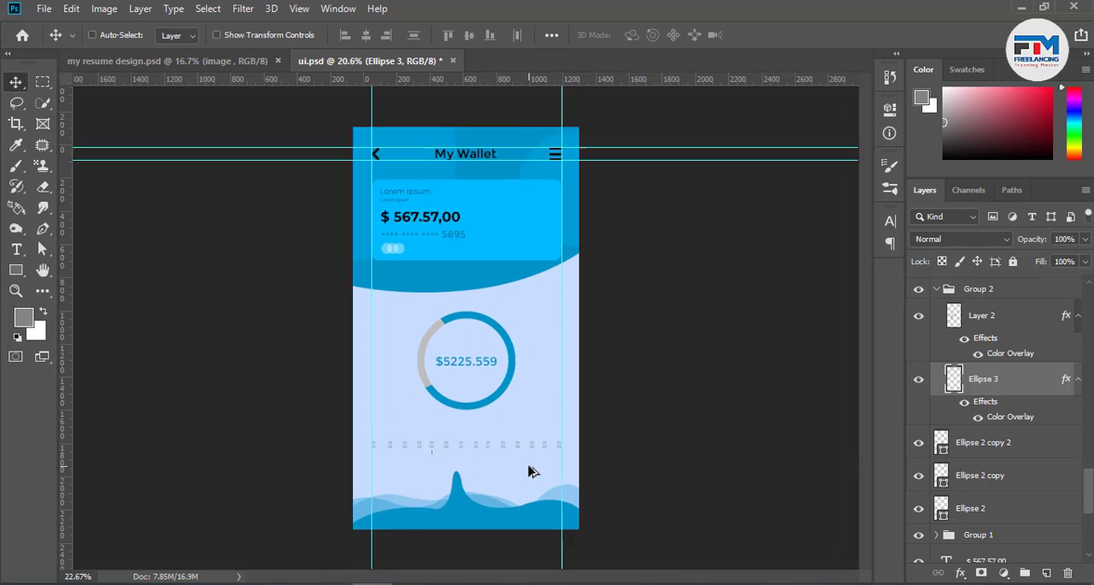
pyautogui.keyDown('alt'); pyautogui.scroll(1, 530, 471); pyautogui.keyUp('alt')
pyautogui.scroll(1, 529, 473)
pyautogui.keyDown('alt'); pyautogui.scroll(-2, 529, 472); pyautogui.keyUp('alt')
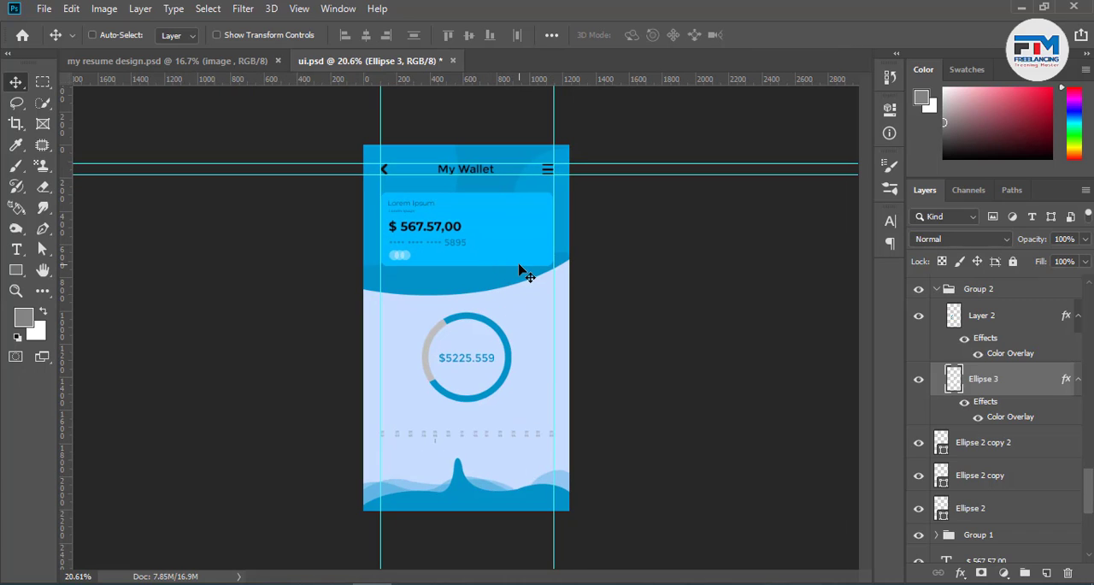
pyautogui.click(936, 290)
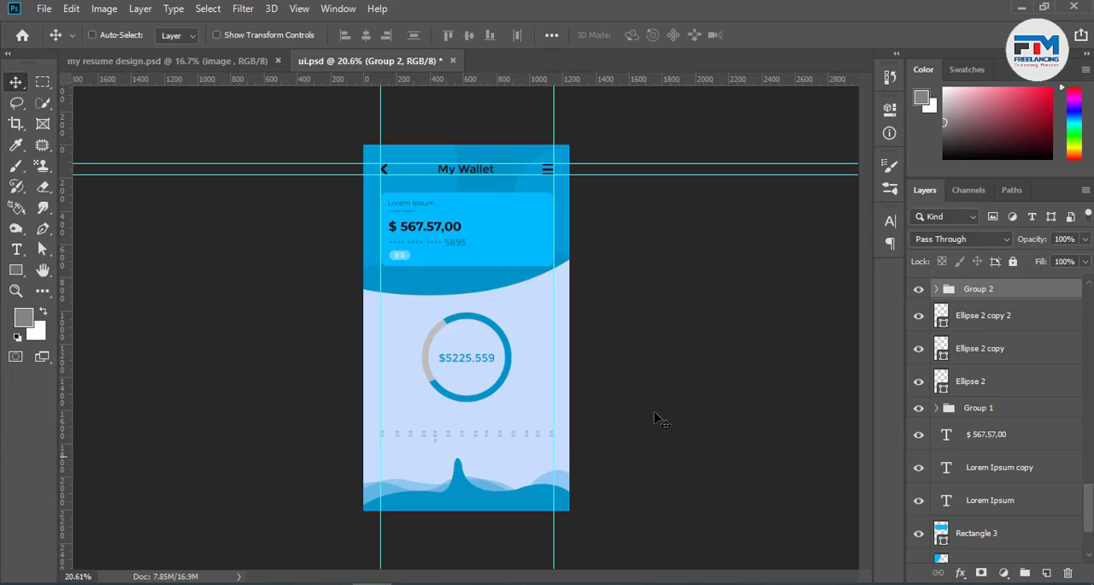